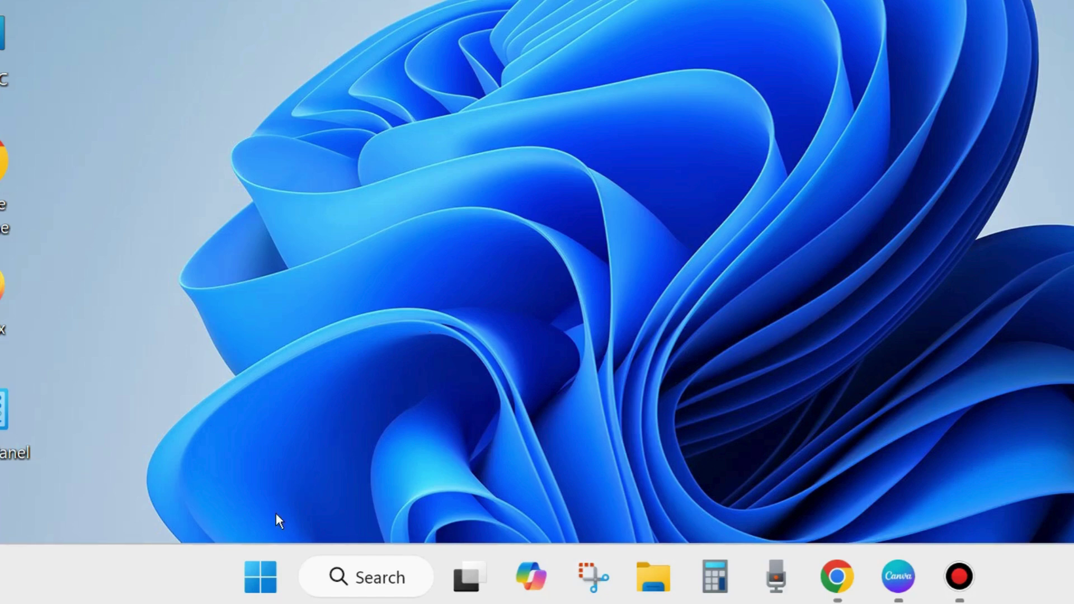
- Open the Run dialog from the Win+X menu and move it to the screen centre
{"action": "right_click", "coordinate": [263, 576]}
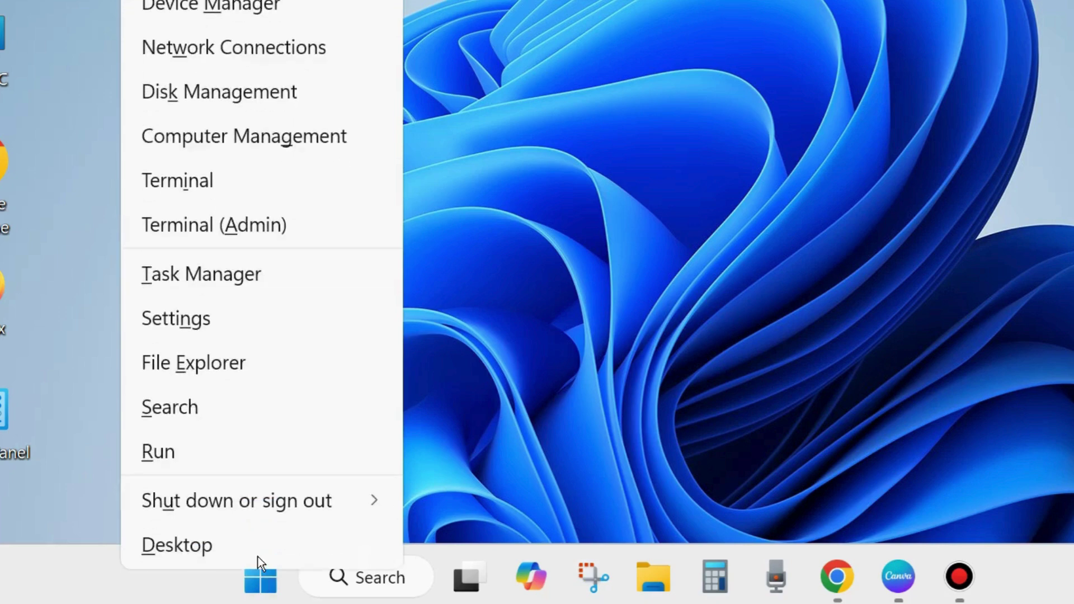
{"action": "left_click", "coordinate": [179, 455]}
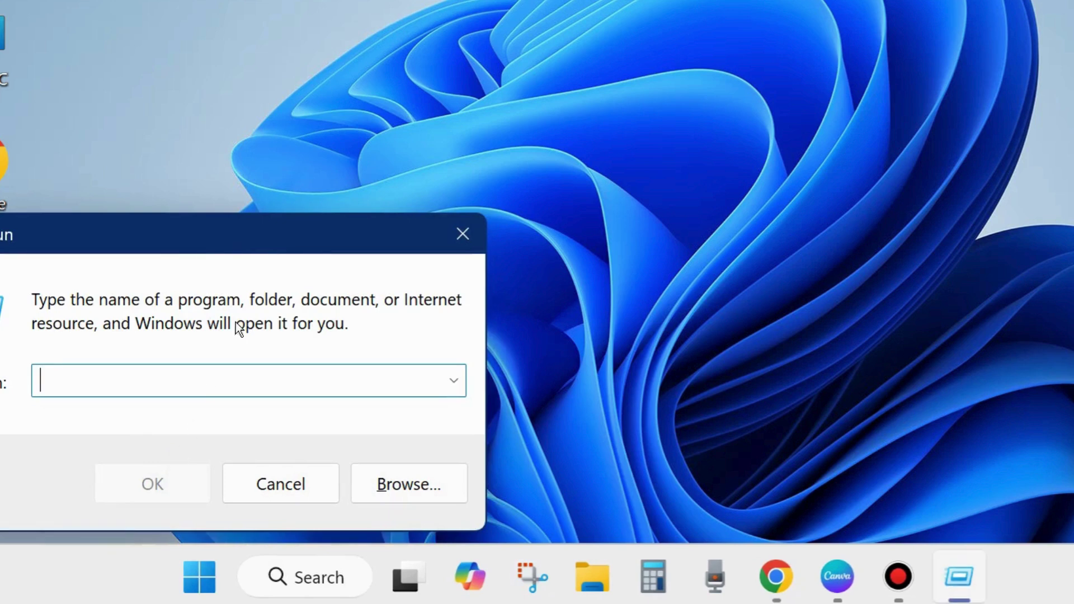
{"action": "left_click_drag", "start_coordinate": [227, 238], "coordinate": [465, 133]}
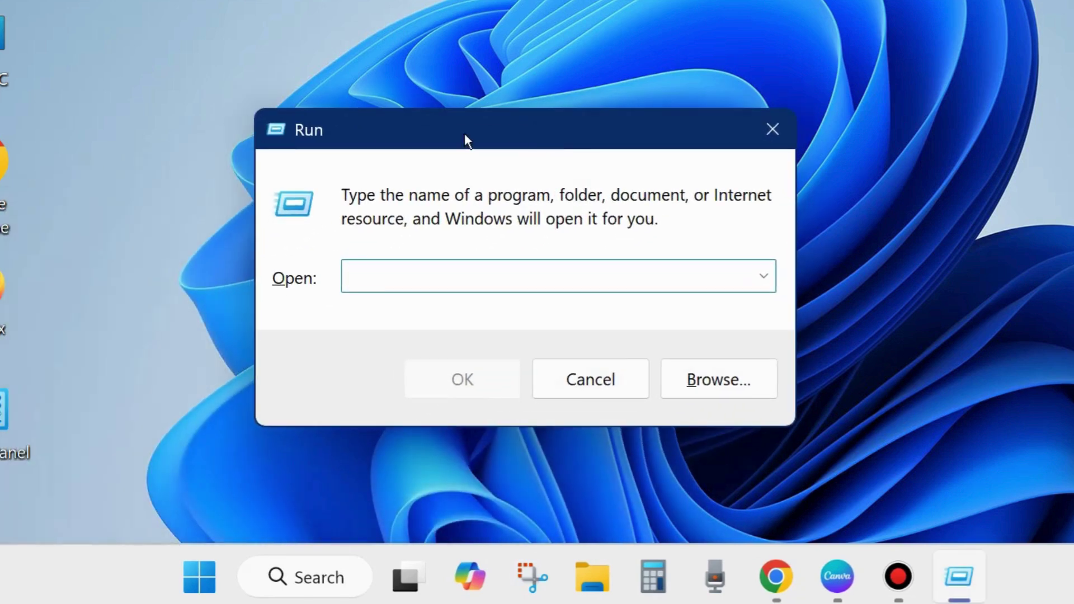
{"action": "type", "text": "serv"}
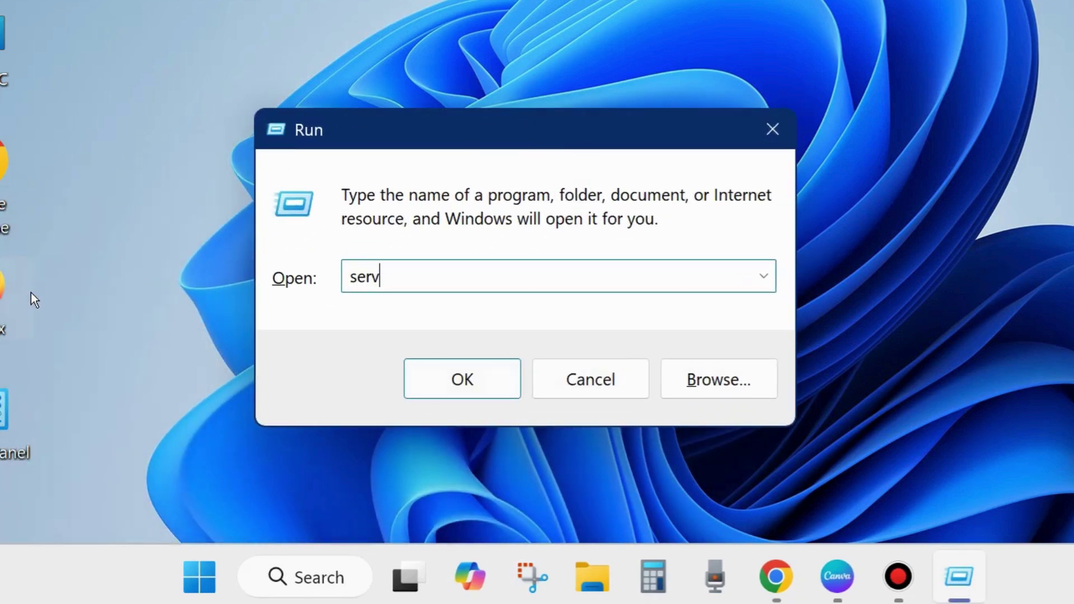
{"action": "type", "text": "ices"}
{"action": "type", "text": ".msc"}
- Launch services.msc and restart the Windows Search service from its context menu
{"action": "left_click", "coordinate": [449, 378]}
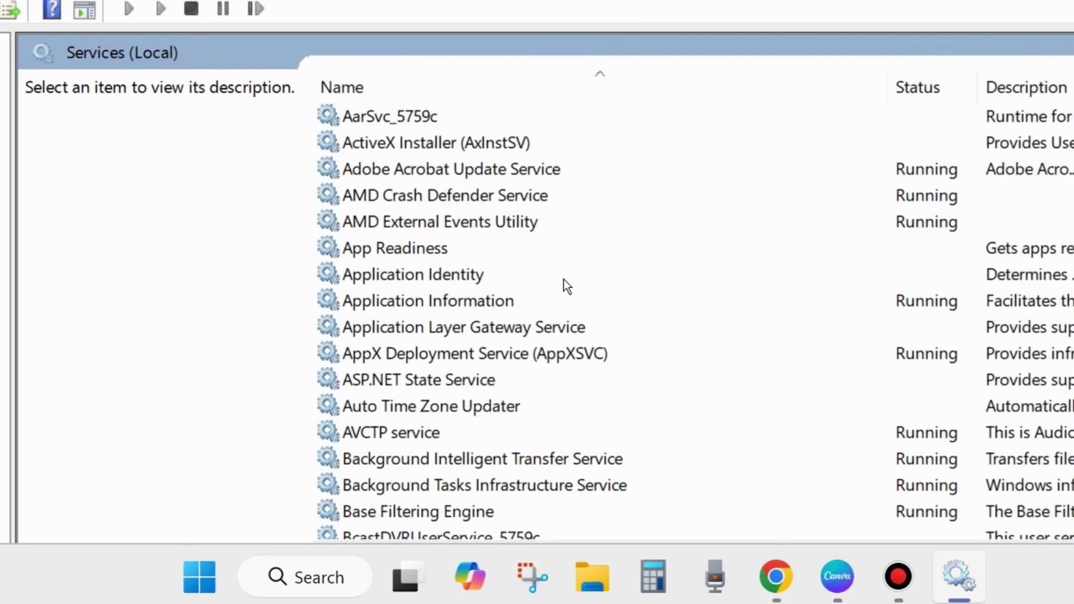
{"action": "scroll", "coordinate": [540, 319], "scroll_direction": "down", "scroll_amount": 1}
{"action": "scroll", "coordinate": [533, 361], "scroll_direction": "down", "scroll_amount": 4}
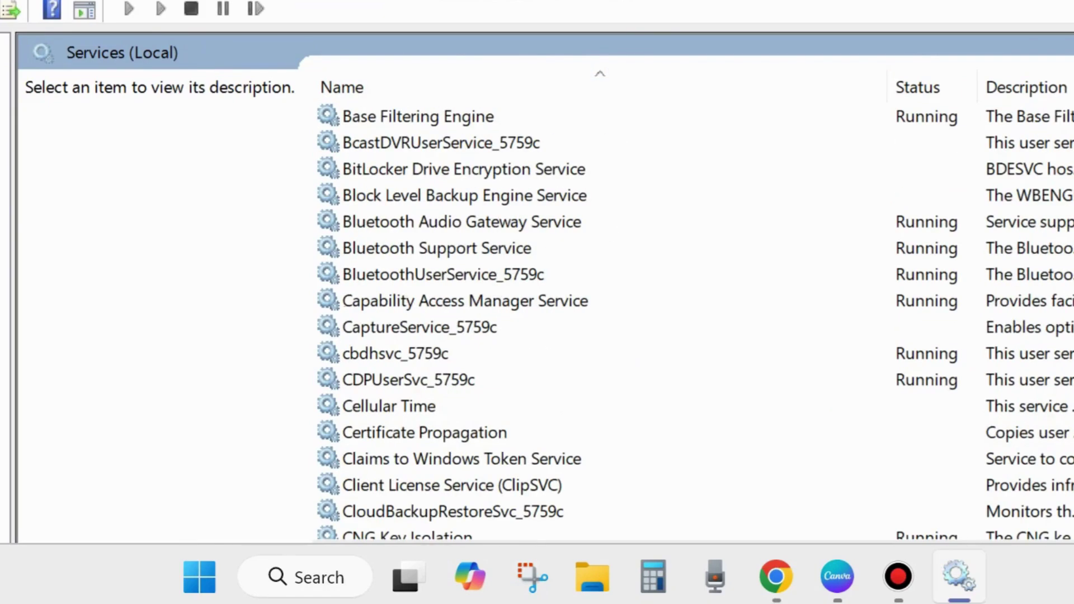
{"action": "scroll", "coordinate": [696, 325], "scroll_direction": "down", "scroll_amount": 15}
{"action": "scroll", "coordinate": [696, 325], "scroll_direction": "down", "scroll_amount": 15}
{"action": "scroll", "coordinate": [696, 325], "scroll_direction": "down", "scroll_amount": 10}
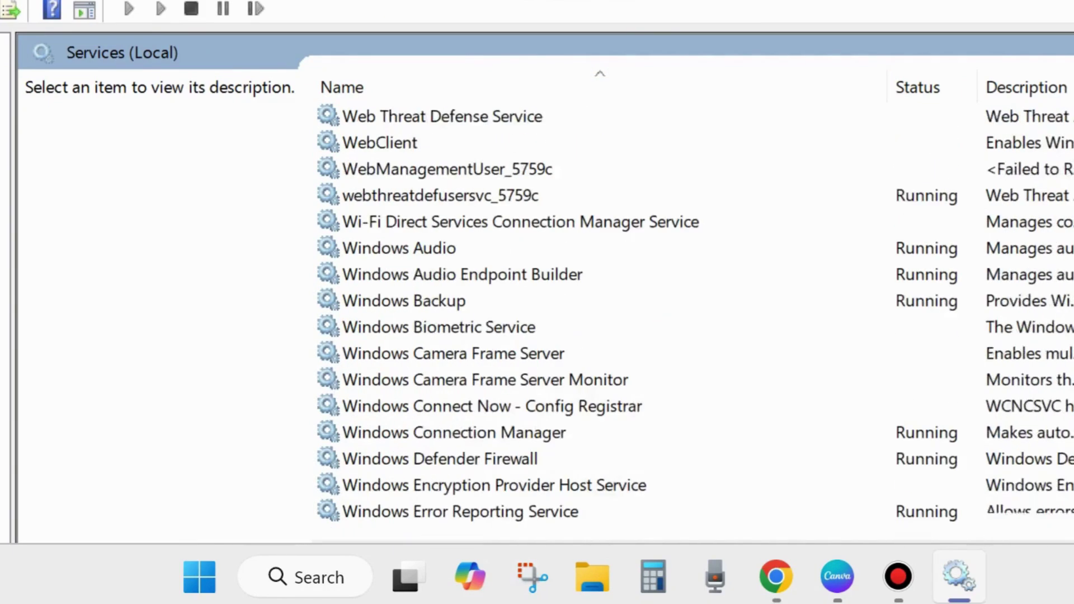
{"action": "scroll", "coordinate": [696, 325], "scroll_direction": "down", "scroll_amount": 1}
{"action": "scroll", "coordinate": [696, 326], "scroll_direction": "down", "scroll_amount": 3}
{"action": "scroll", "coordinate": [696, 325], "scroll_direction": "down", "scroll_amount": 1}
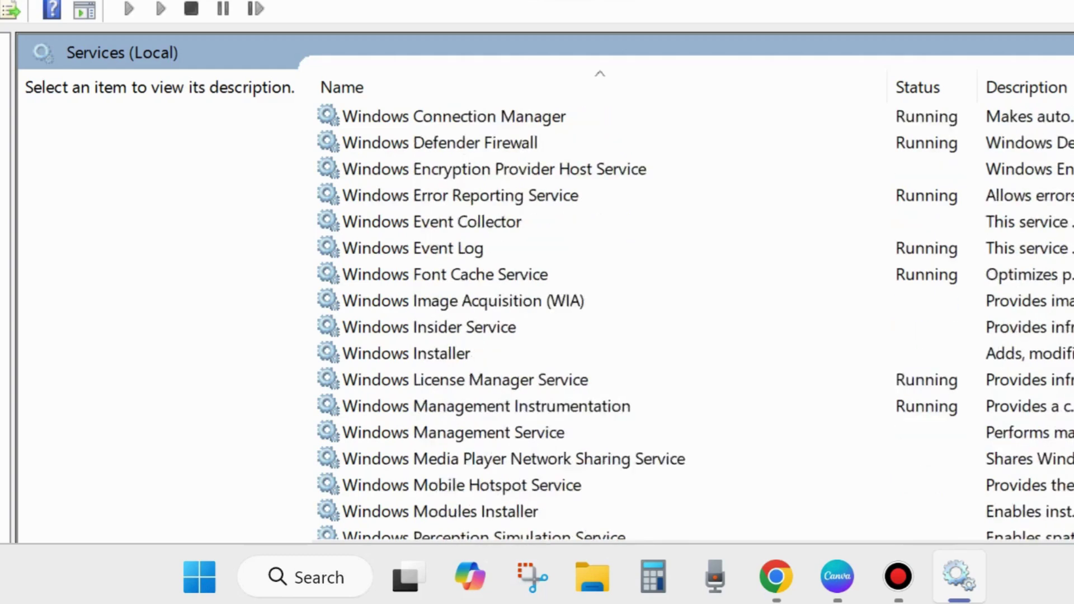
{"action": "scroll", "coordinate": [696, 324], "scroll_direction": "down", "scroll_amount": 3}
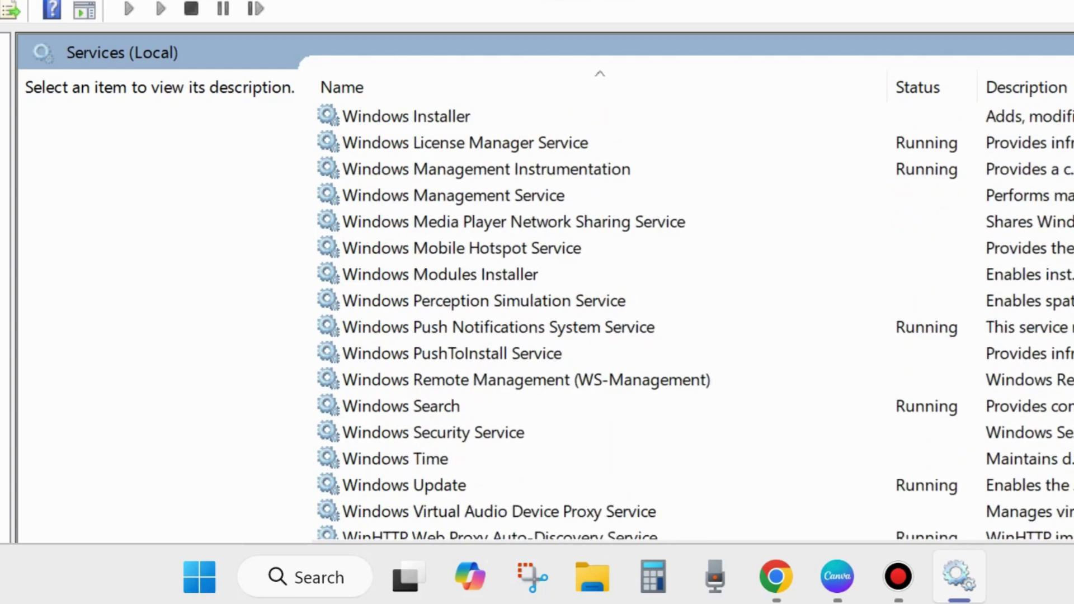
{"action": "left_click", "coordinate": [395, 408]}
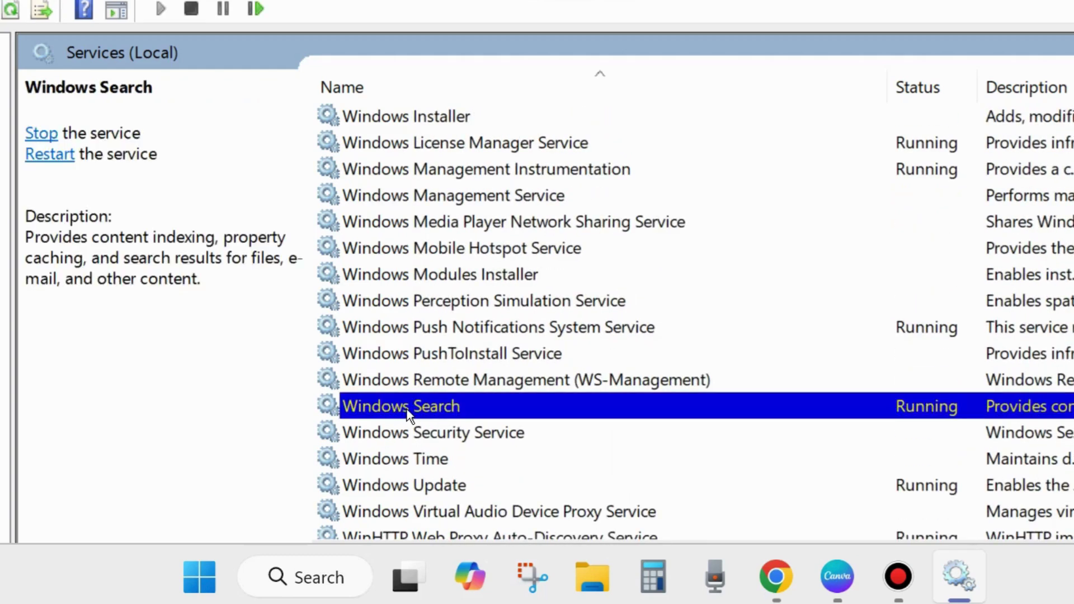
{"action": "right_click", "coordinate": [408, 415]}
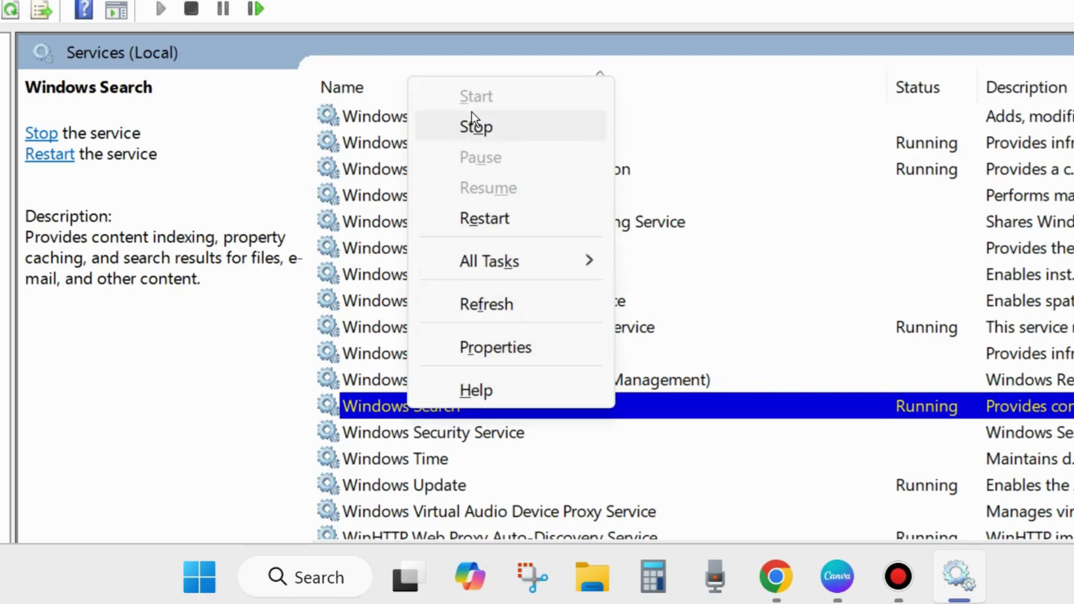
{"action": "left_click", "coordinate": [481, 218]}
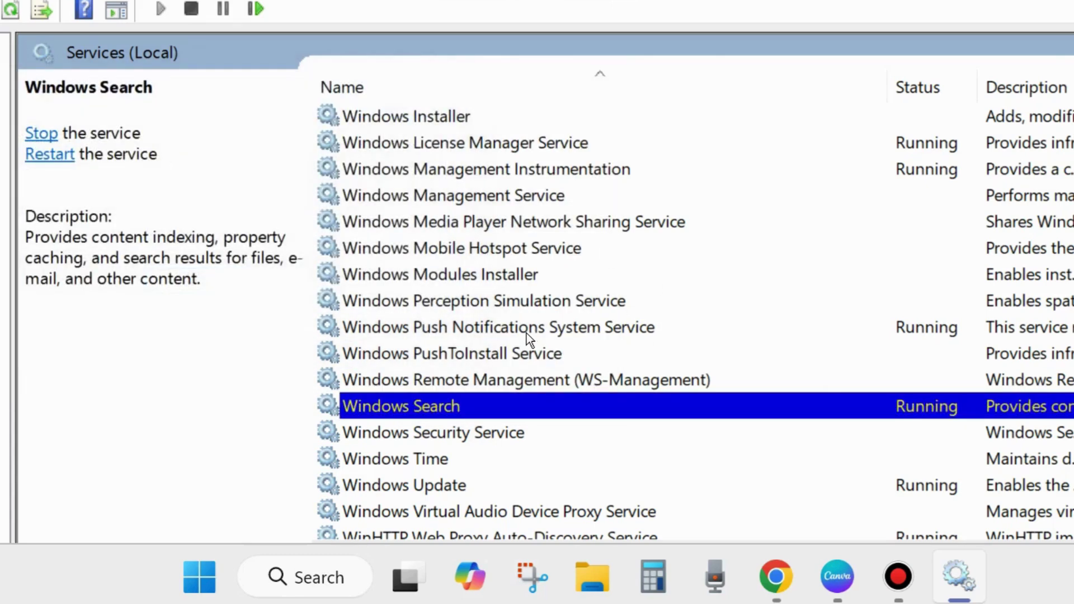
- Set the Windows Search startup type to Automatic, apply it and close its properties
{"action": "double_click", "coordinate": [421, 403]}
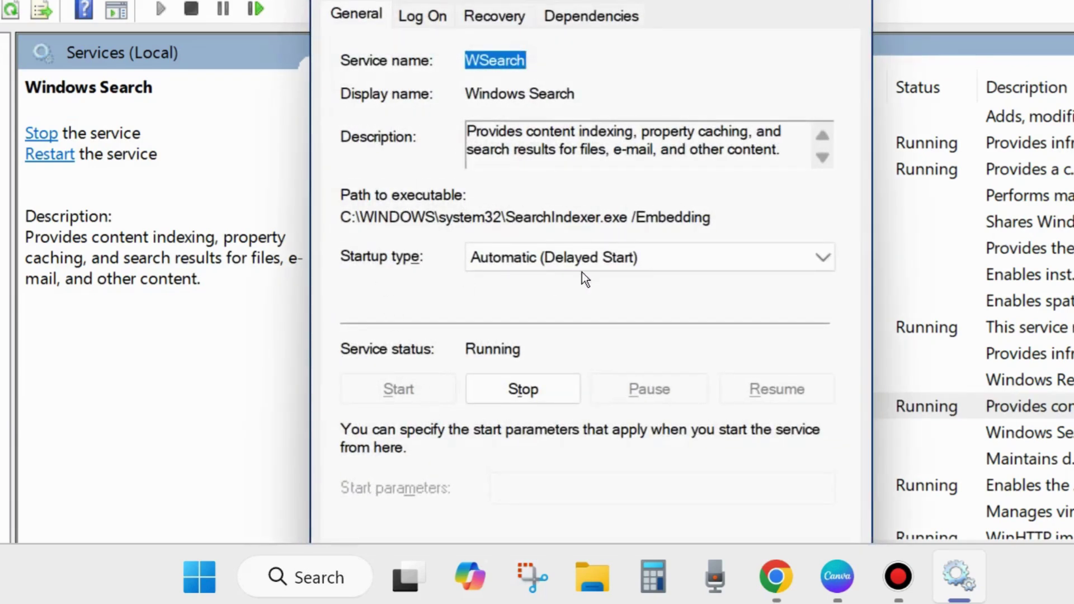
{"action": "left_click", "coordinate": [662, 261]}
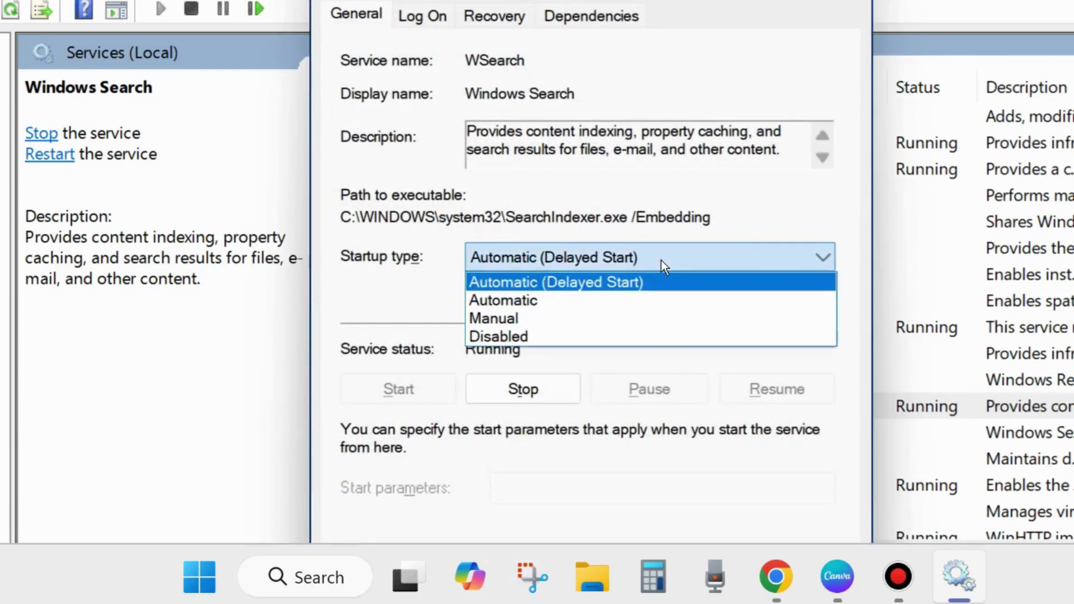
{"action": "left_click", "coordinate": [535, 305]}
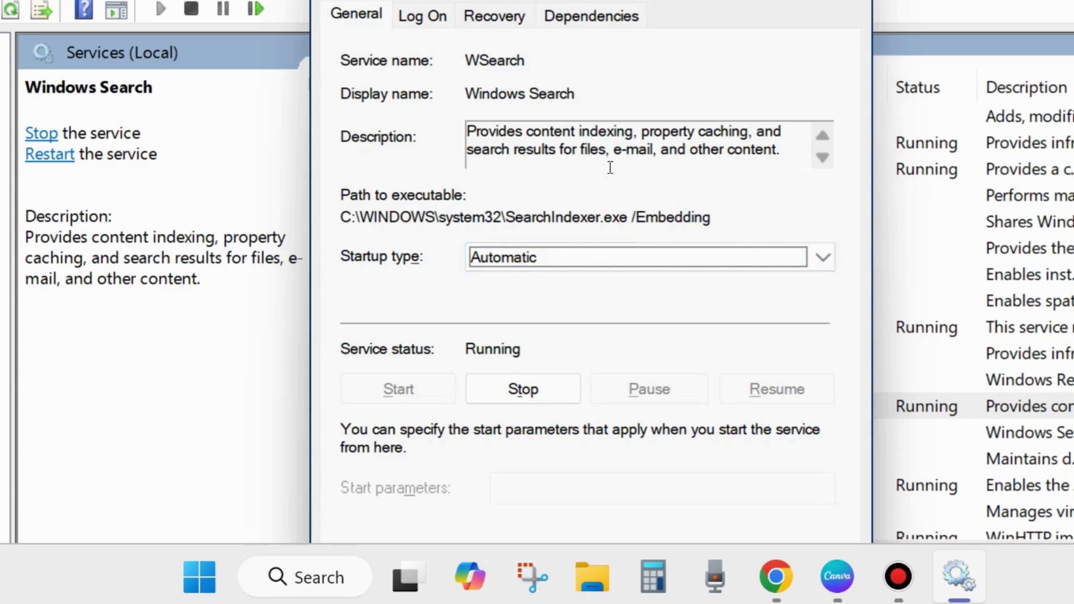
{"action": "left_click_drag", "start_coordinate": [682, 0], "coordinate": [687, 0]}
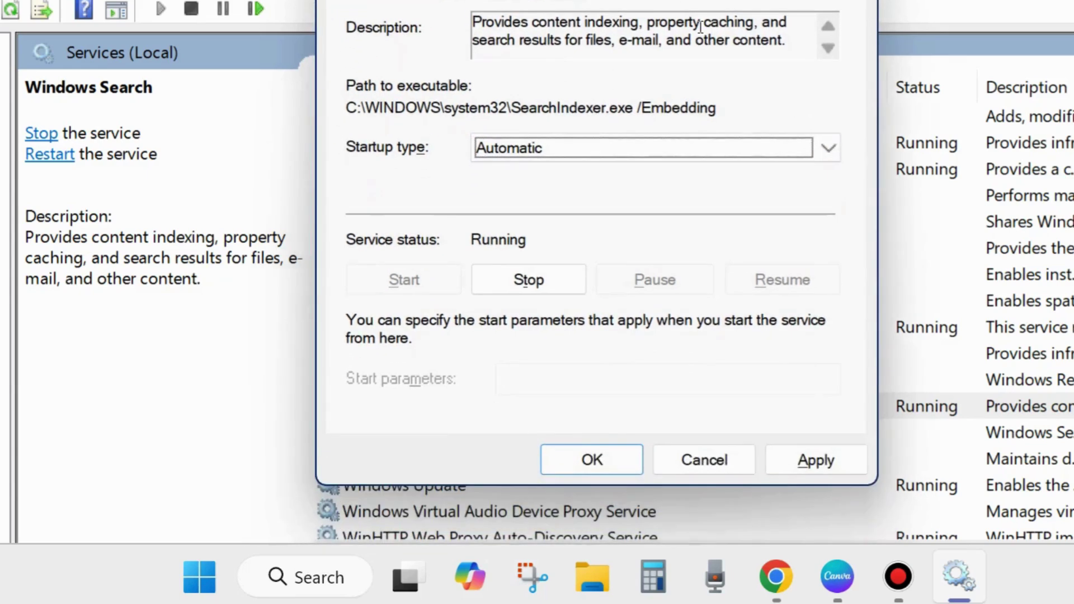
{"action": "left_click", "coordinate": [811, 459]}
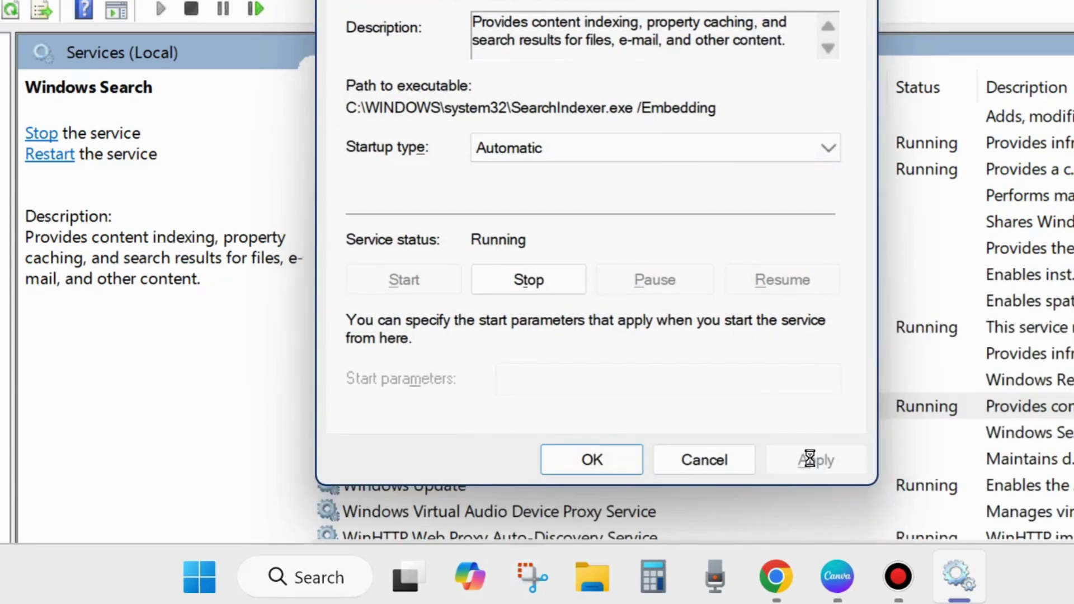
{"action": "left_click", "coordinate": [583, 463]}
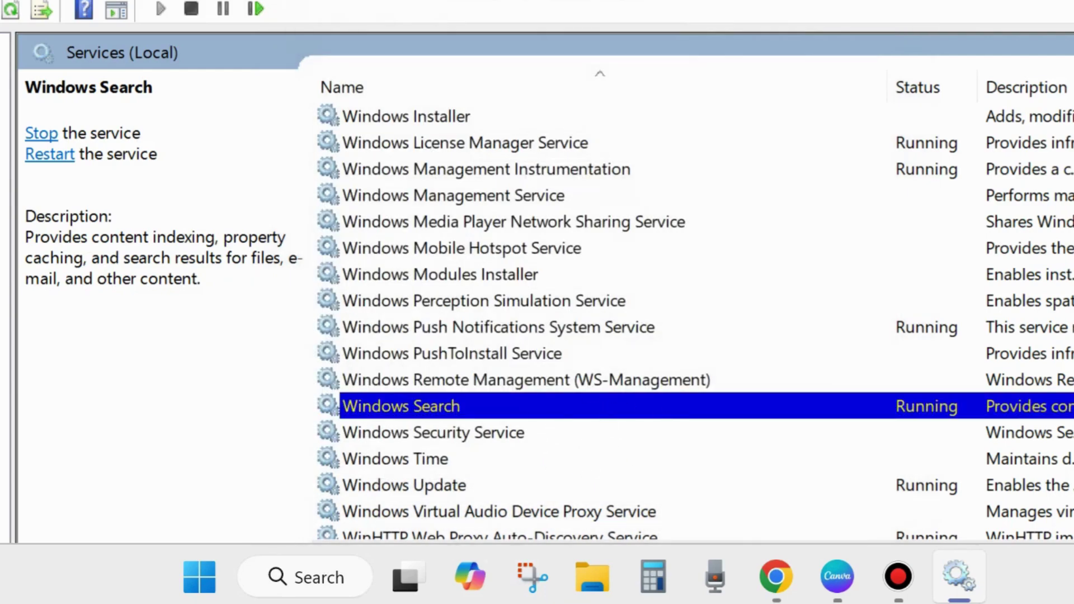
- Close Services, then open Settings on the System page from the Win+X menu
{"action": "key", "text": "alt+F4"}
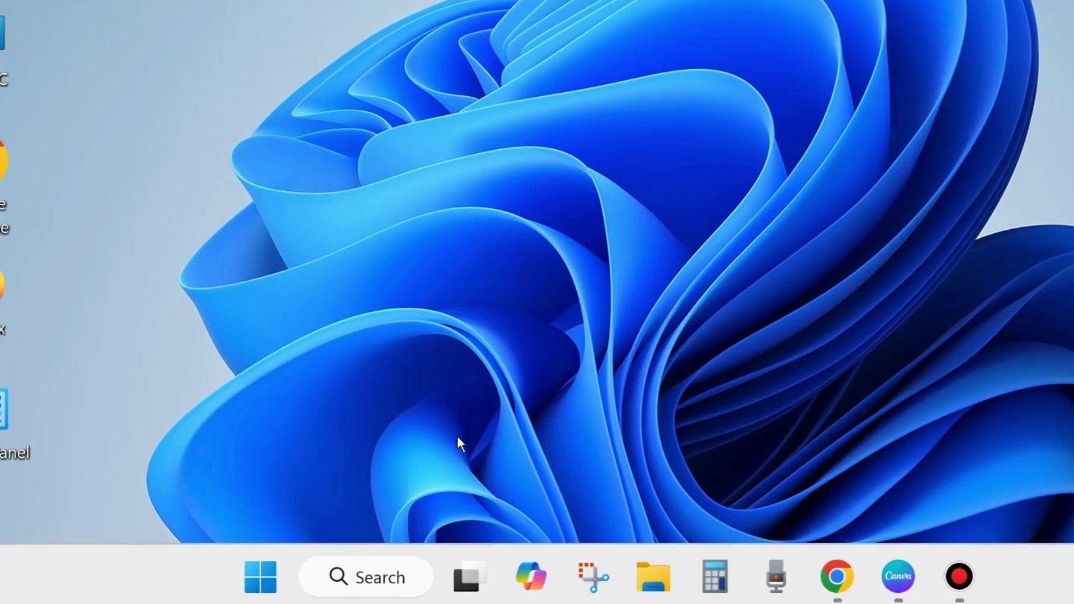
{"action": "right_click", "coordinate": [260, 580]}
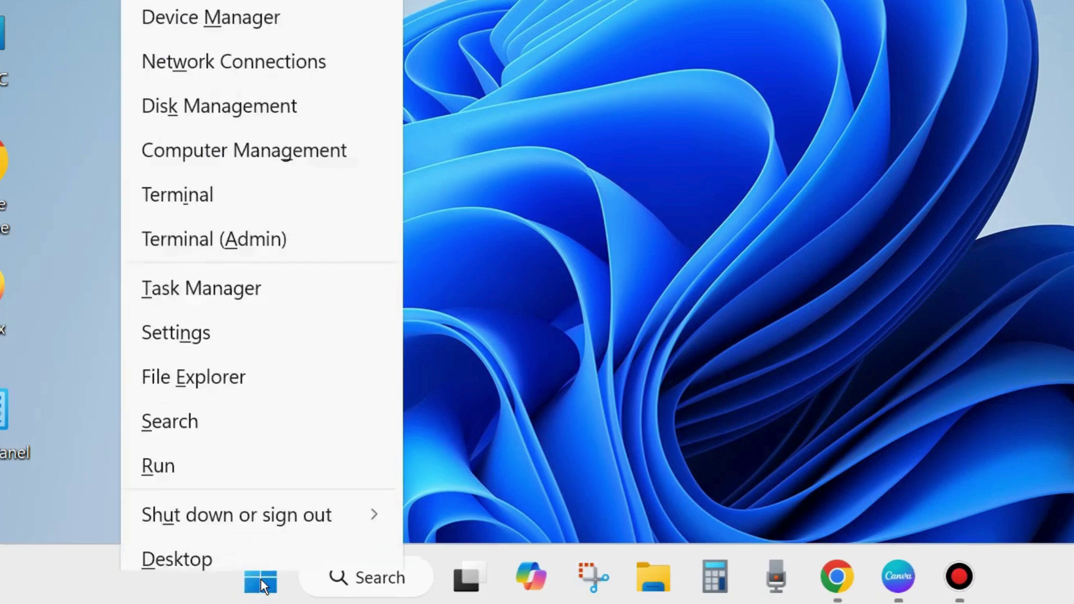
{"action": "left_click", "coordinate": [182, 321]}
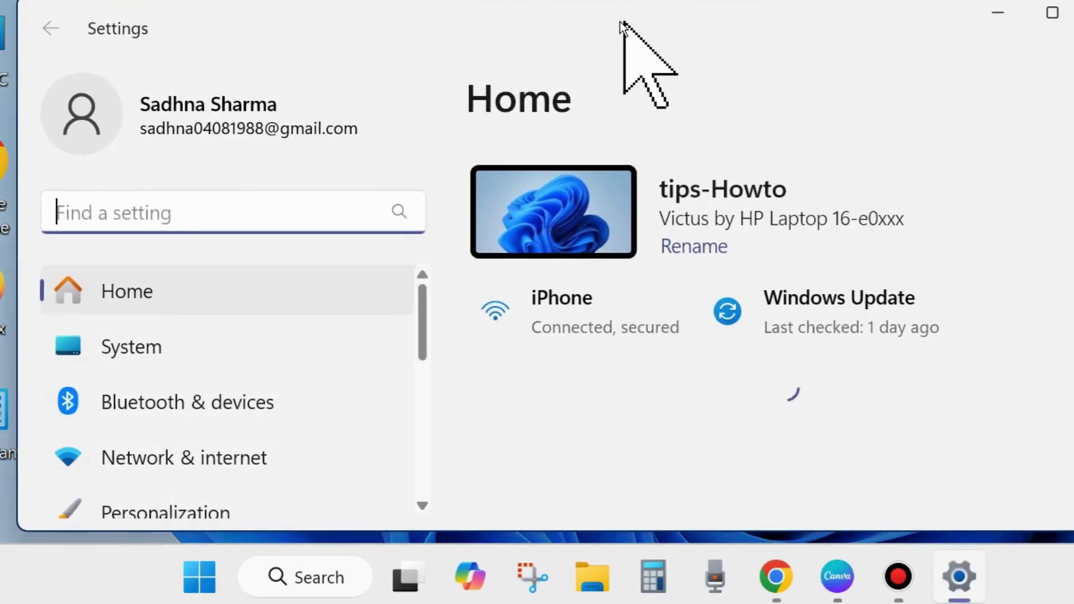
{"action": "scroll", "coordinate": [105, 439], "scroll_direction": "down", "scroll_amount": 1}
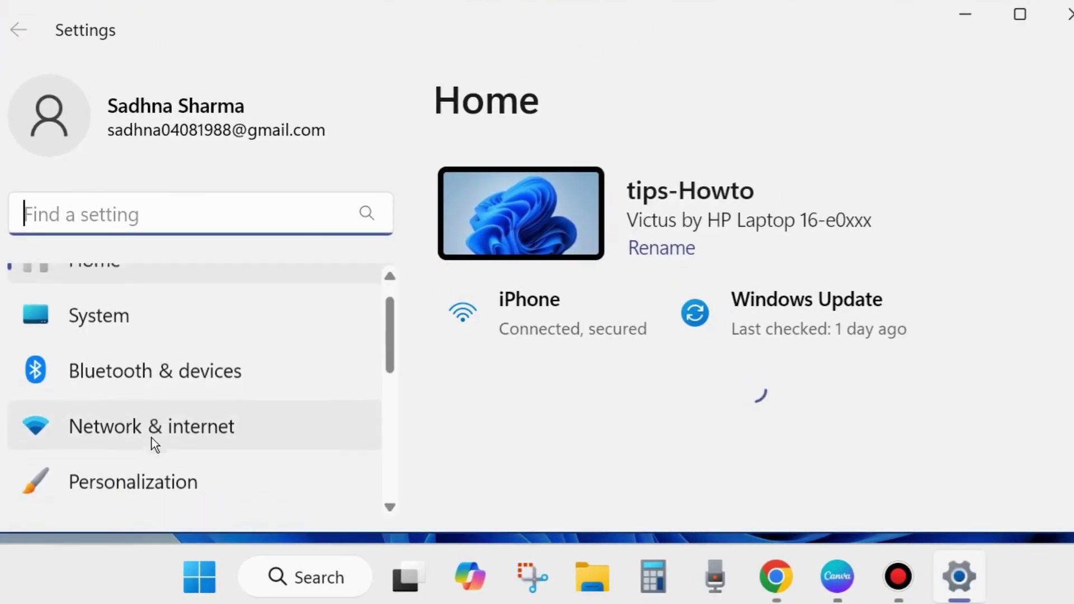
{"action": "left_click", "coordinate": [107, 315]}
{"action": "scroll", "coordinate": [682, 415], "scroll_direction": "down", "scroll_amount": 2}
{"action": "scroll", "coordinate": [682, 415], "scroll_direction": "down", "scroll_amount": 3}
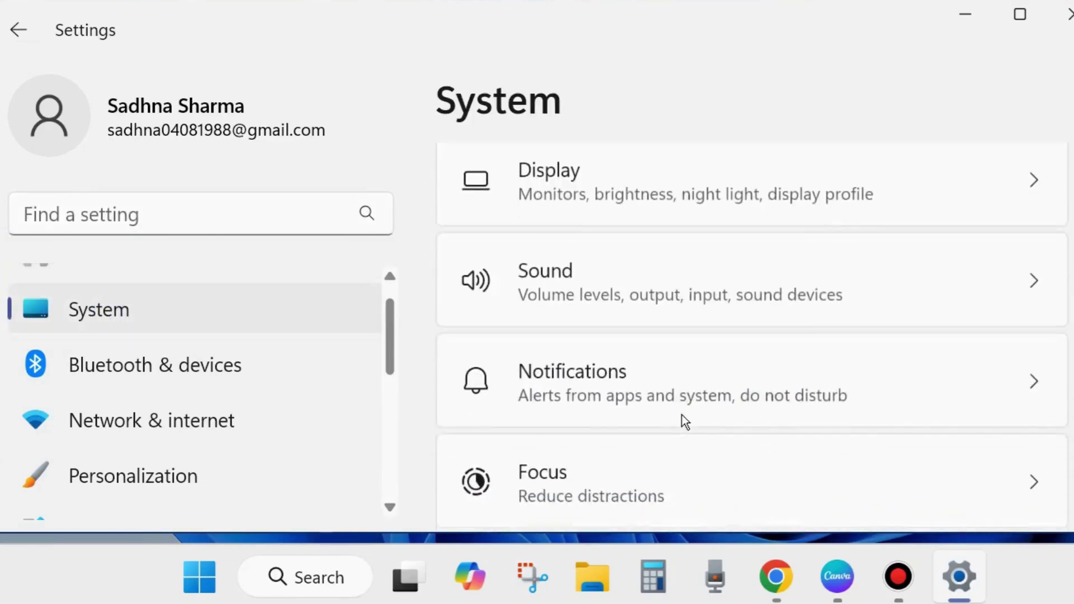
{"action": "scroll", "coordinate": [683, 415], "scroll_direction": "down", "scroll_amount": 3}
{"action": "scroll", "coordinate": [683, 415], "scroll_direction": "down", "scroll_amount": 2}
{"action": "scroll", "coordinate": [683, 415], "scroll_direction": "down", "scroll_amount": 3}
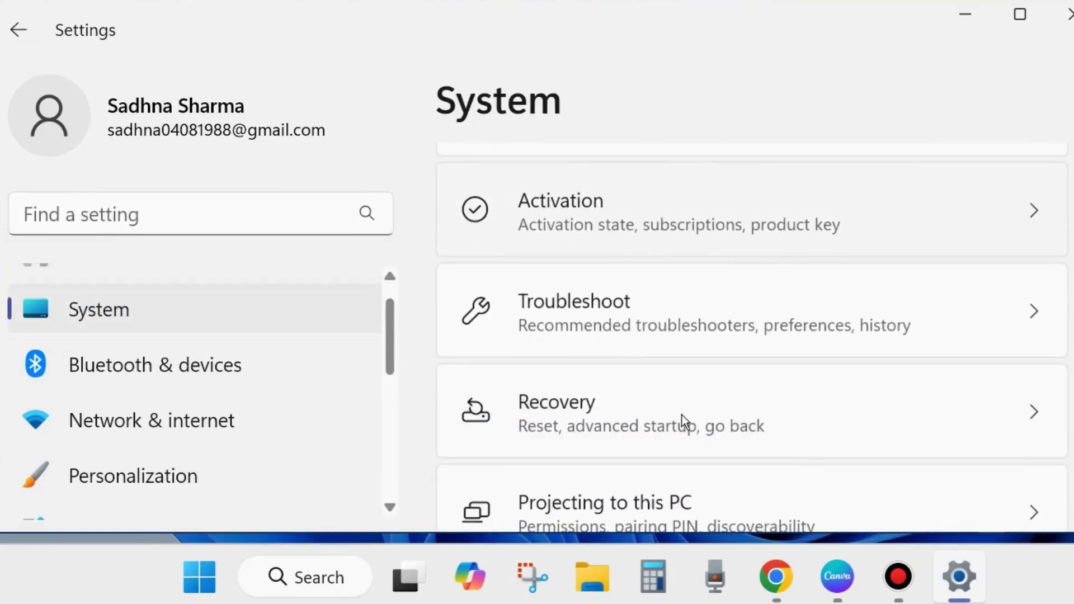
- Open Troubleshoot and list Other troubleshooters such as Audio, Network, Printer, Bluetooth and Camera
{"action": "left_click", "coordinate": [586, 315]}
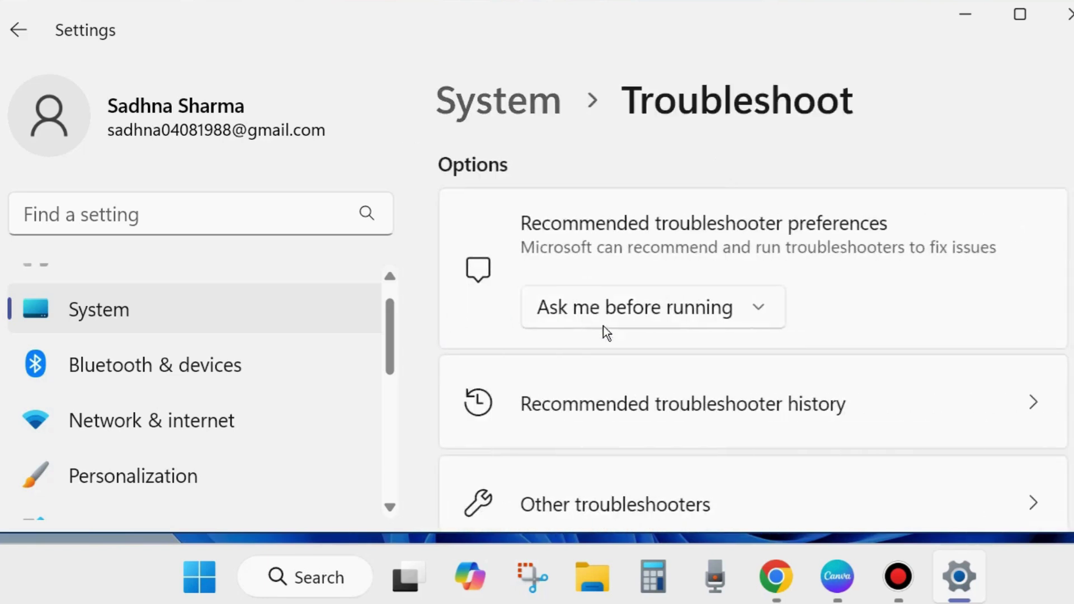
{"action": "scroll", "coordinate": [660, 369], "scroll_direction": "down", "scroll_amount": 2}
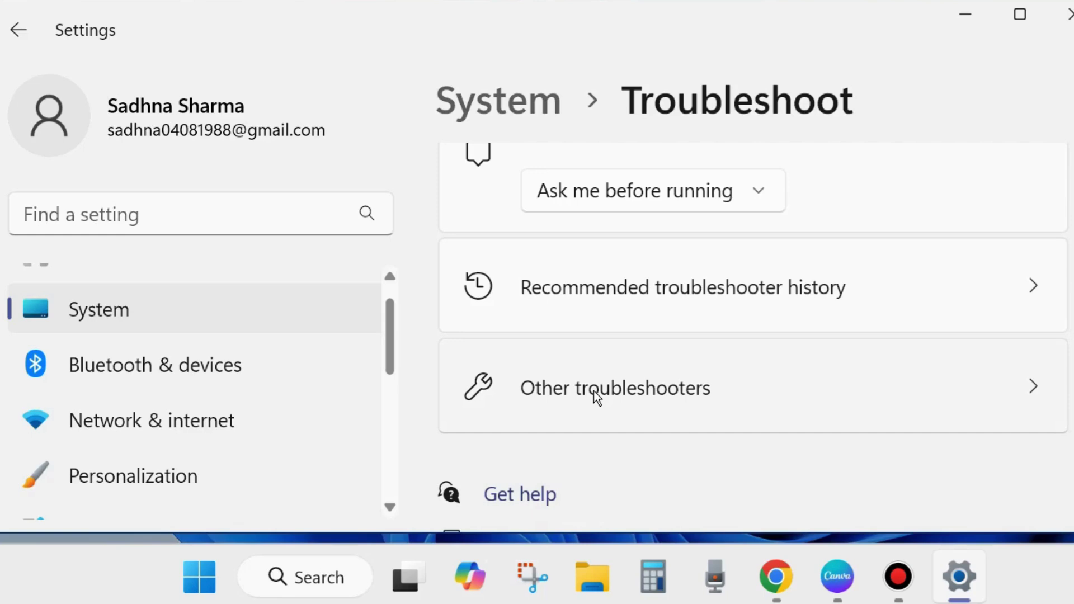
{"action": "left_click", "coordinate": [594, 391]}
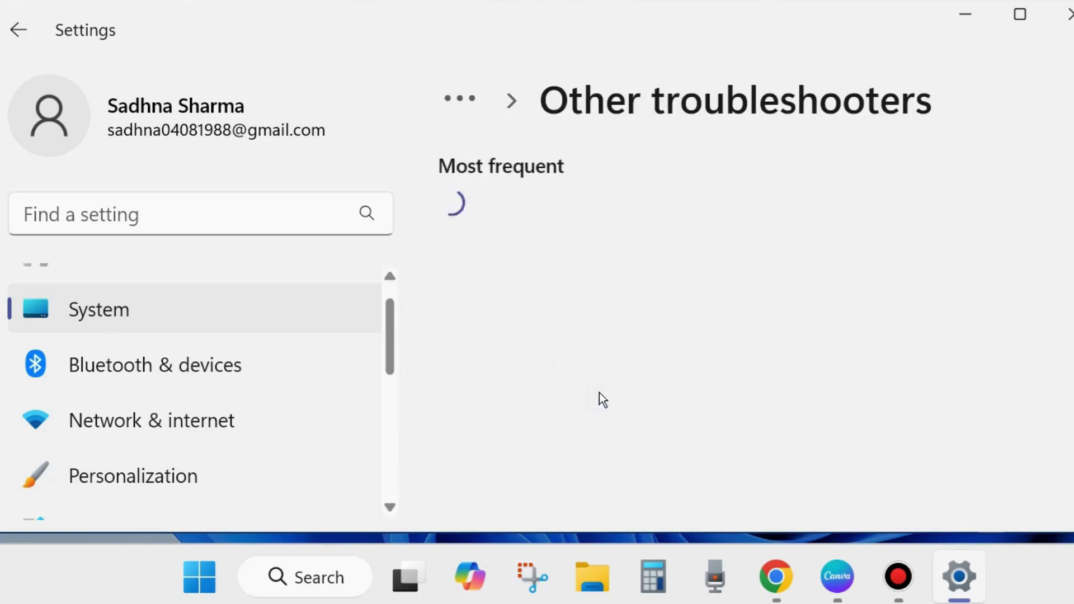
{"action": "scroll", "coordinate": [707, 415], "scroll_direction": "down", "scroll_amount": 3}
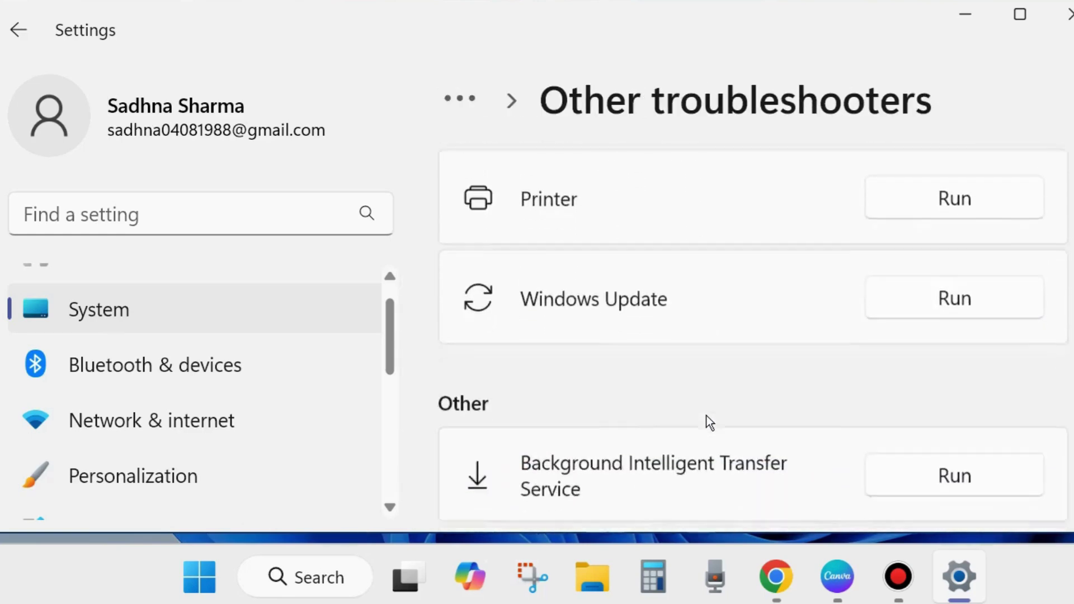
{"action": "scroll", "coordinate": [707, 415], "scroll_direction": "down", "scroll_amount": 2}
{"action": "scroll", "coordinate": [707, 415], "scroll_direction": "down", "scroll_amount": 3}
{"action": "scroll", "coordinate": [708, 415], "scroll_direction": "down", "scroll_amount": 1}
{"action": "scroll", "coordinate": [707, 416], "scroll_direction": "down", "scroll_amount": 2}
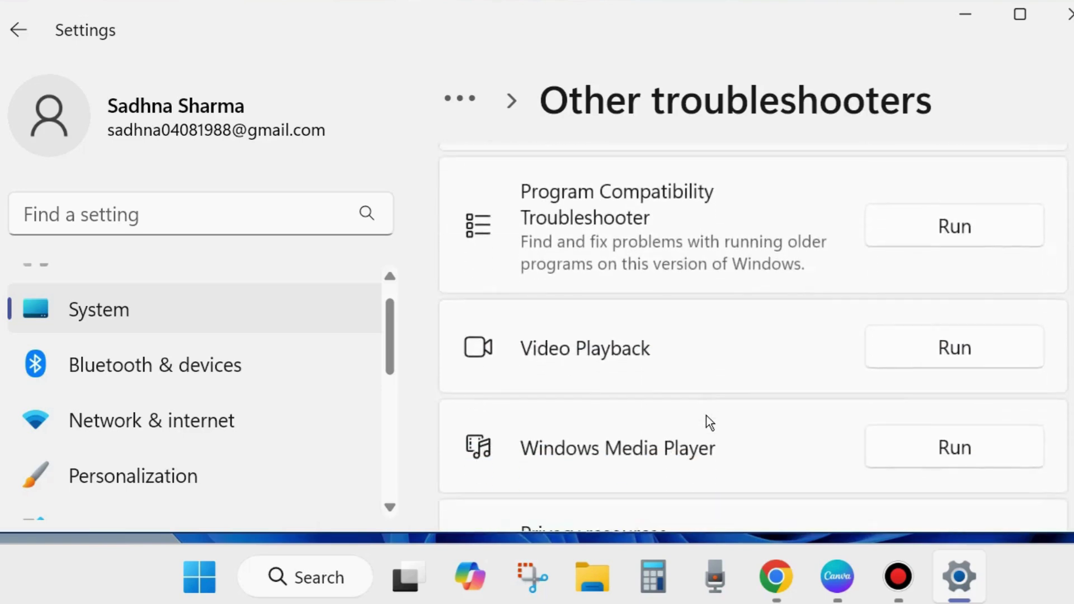
{"action": "scroll", "coordinate": [707, 416], "scroll_direction": "down", "scroll_amount": 2}
{"action": "scroll", "coordinate": [707, 415], "scroll_direction": "down", "scroll_amount": 1}
{"action": "scroll", "coordinate": [706, 416], "scroll_direction": "up", "scroll_amount": 4}
{"action": "scroll", "coordinate": [709, 419], "scroll_direction": "up", "scroll_amount": 2}
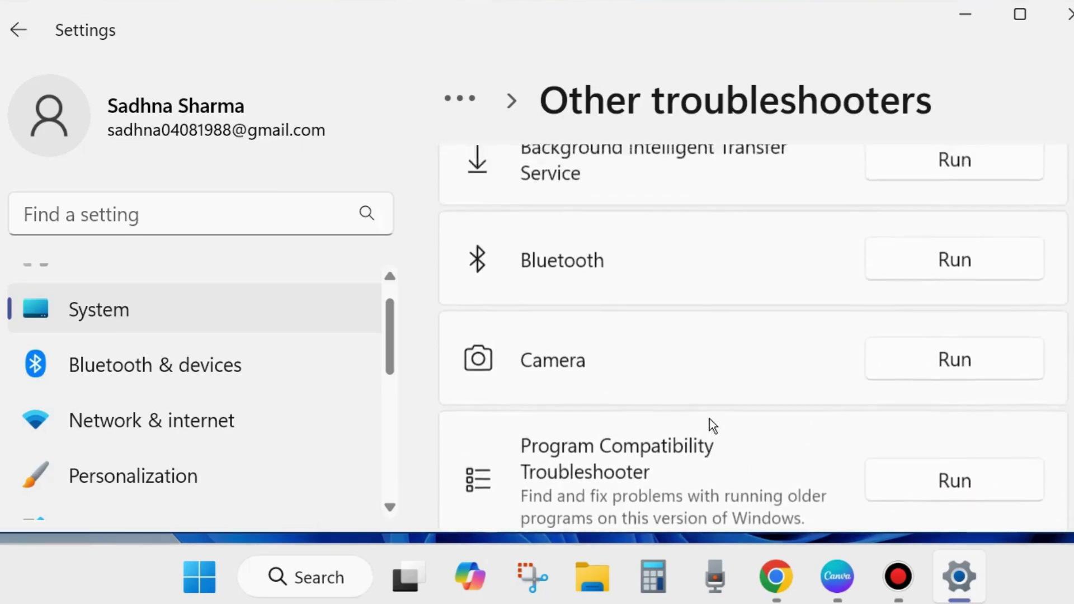
{"action": "scroll", "coordinate": [710, 425], "scroll_direction": "up", "scroll_amount": 2}
{"action": "scroll", "coordinate": [709, 425], "scroll_direction": "up", "scroll_amount": 2}
{"action": "scroll", "coordinate": [709, 425], "scroll_direction": "up", "scroll_amount": 1}
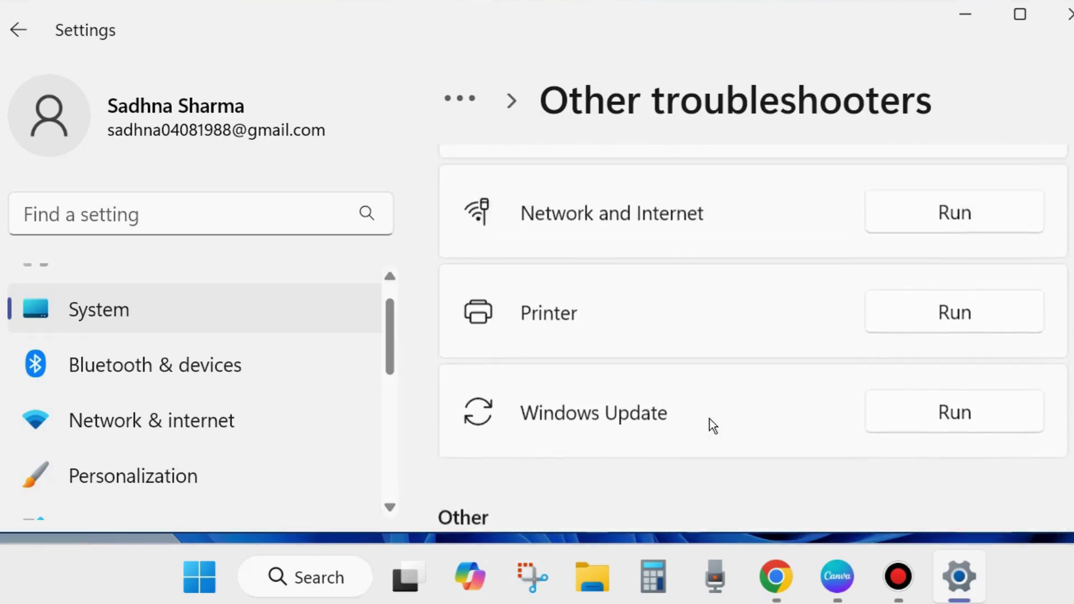
{"action": "scroll", "coordinate": [709, 425], "scroll_direction": "up", "scroll_amount": 2}
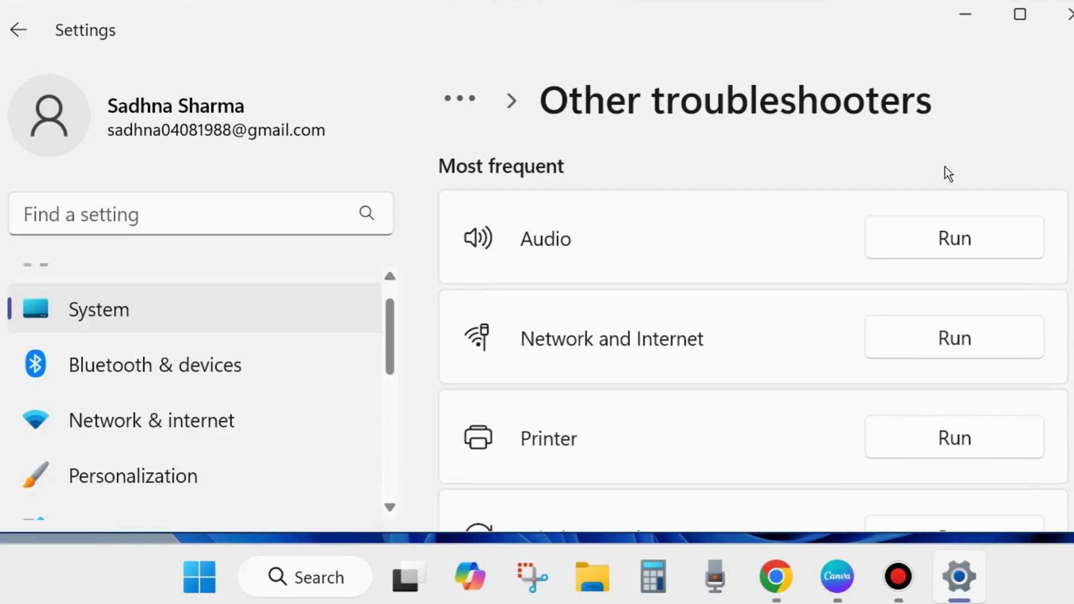
- Close Settings and open the taskbar search box
{"action": "left_click", "coordinate": [1065, 16]}
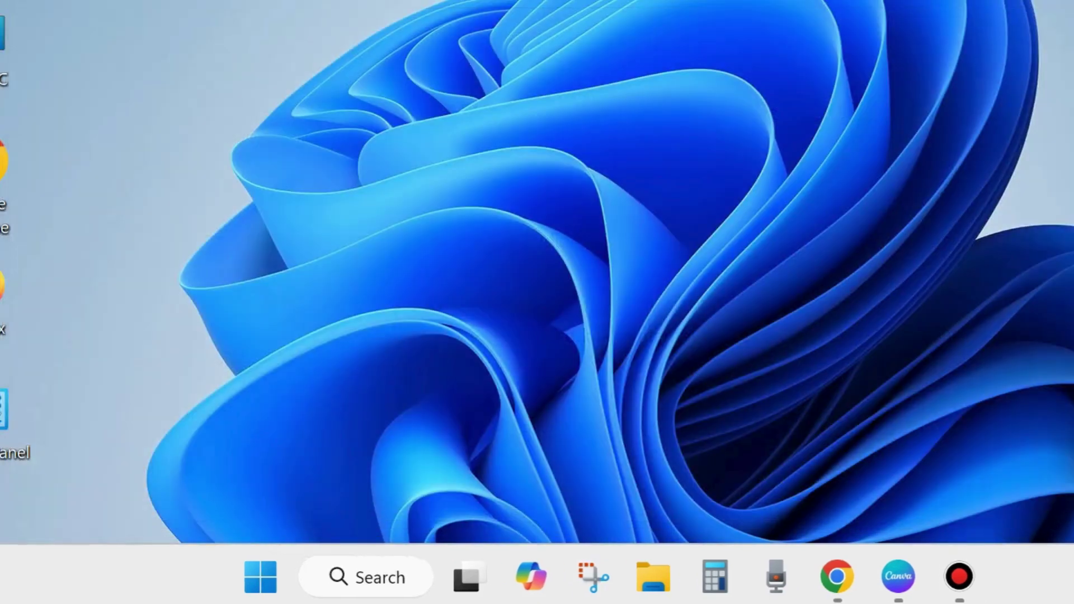
{"action": "left_click", "coordinate": [376, 580]}
{"action": "type", "text": "se"}
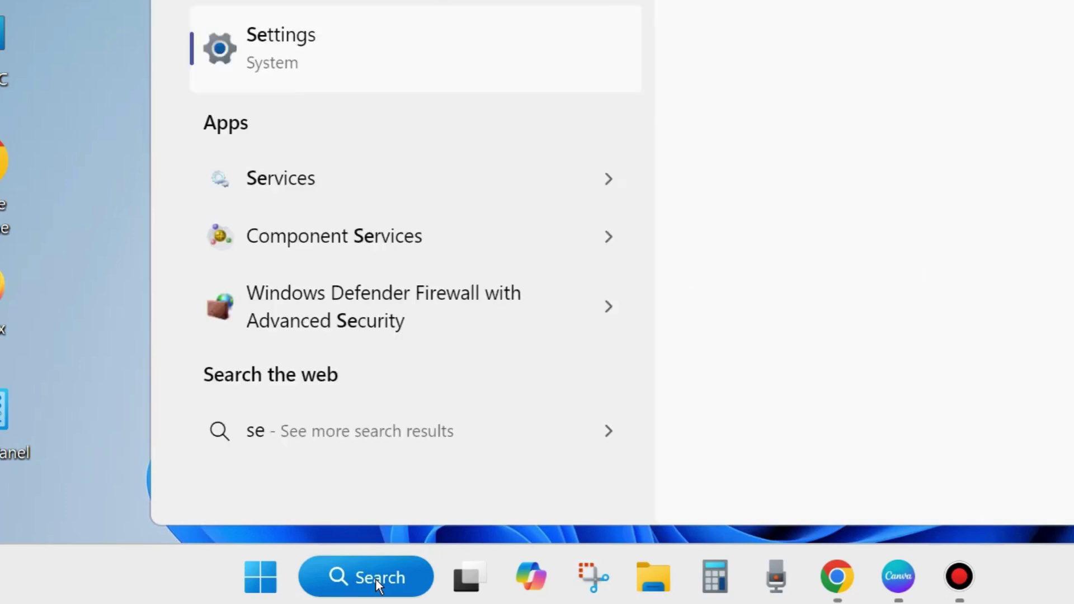
{"action": "type", "text": "arch trou"}
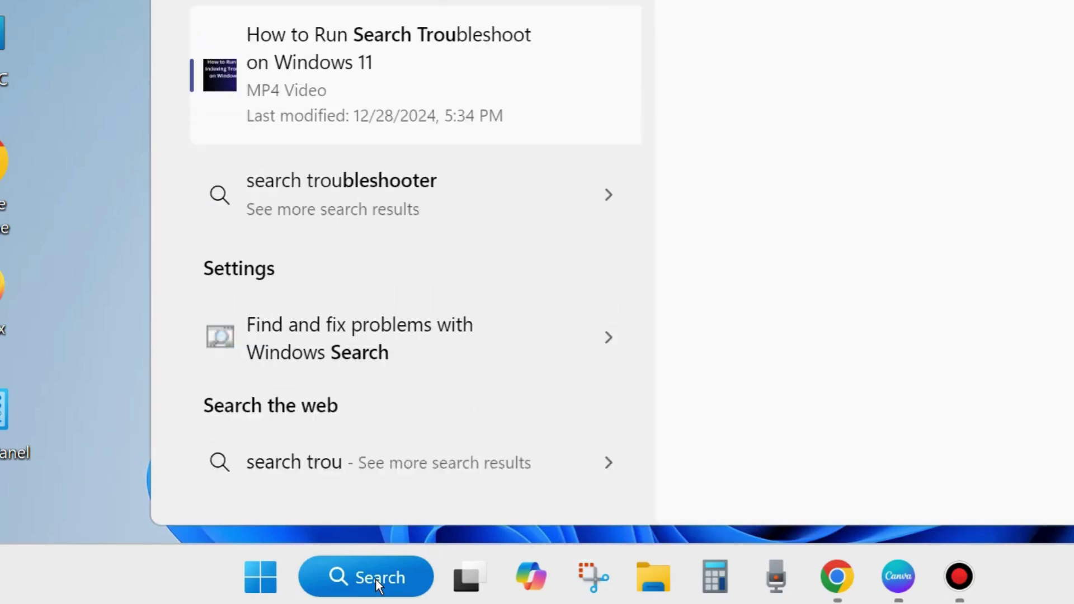
{"action": "type", "text": "b"}
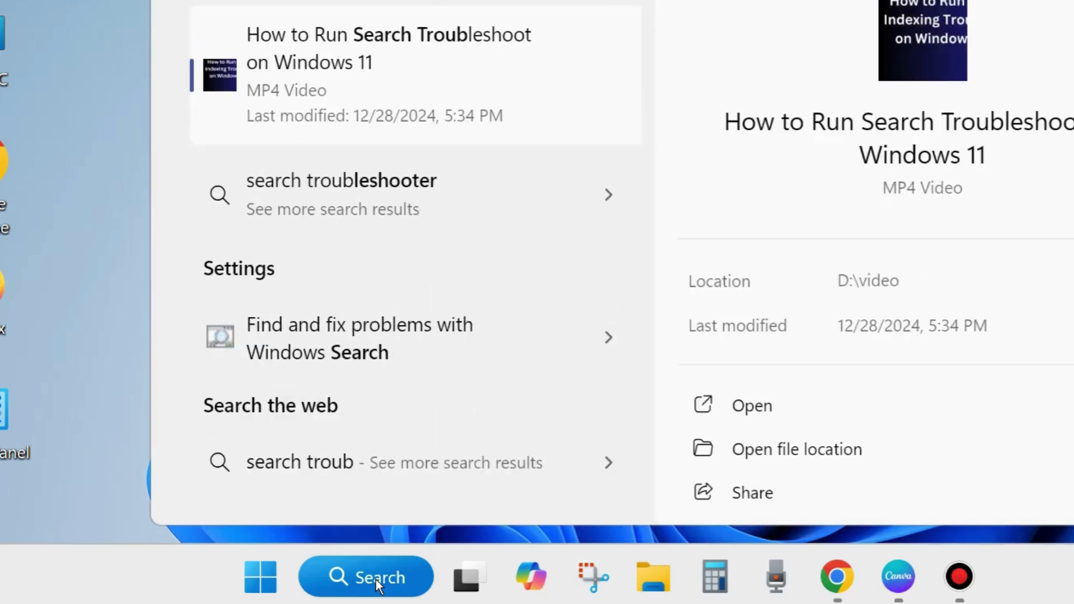
{"action": "type", "text": "l"}
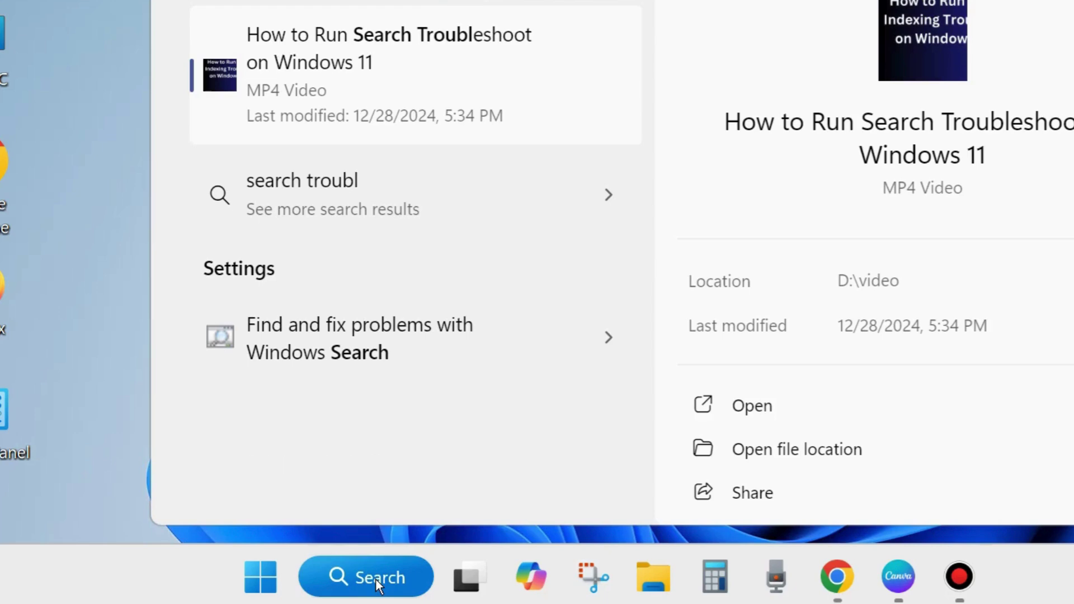
{"action": "type", "text": "eshoot"}
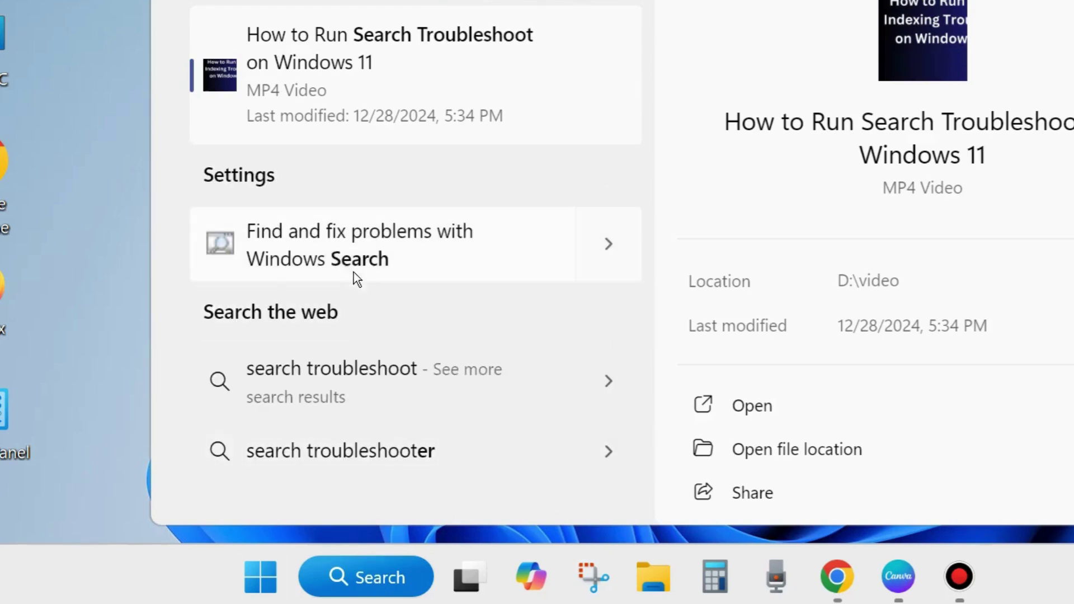
- Run the Search and Indexing troubleshooter with automatic repairs, then close it
{"action": "left_click", "coordinate": [312, 253]}
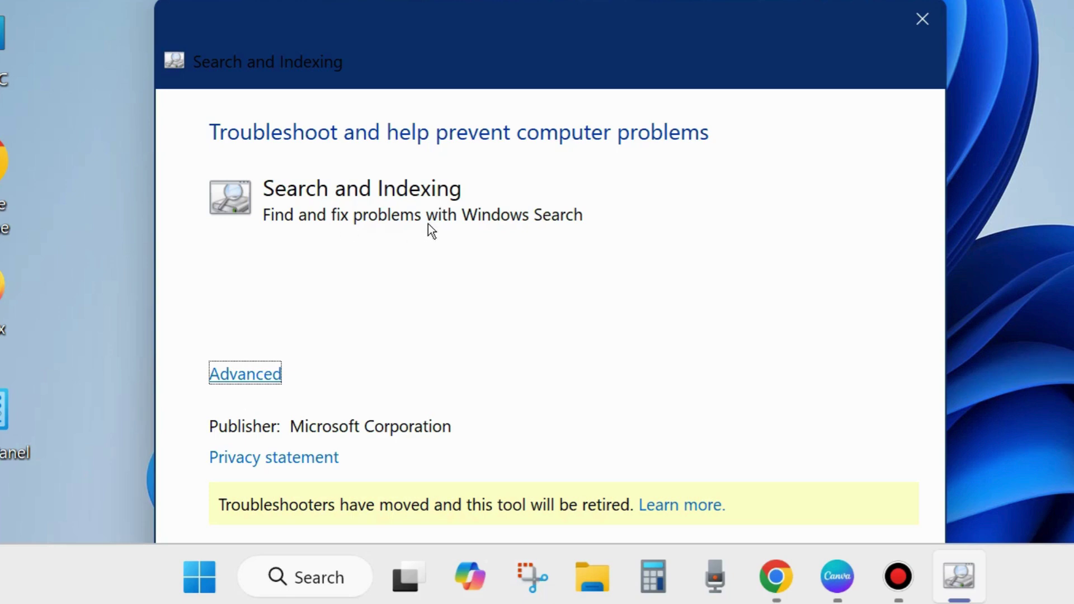
{"action": "left_click", "coordinate": [255, 376]}
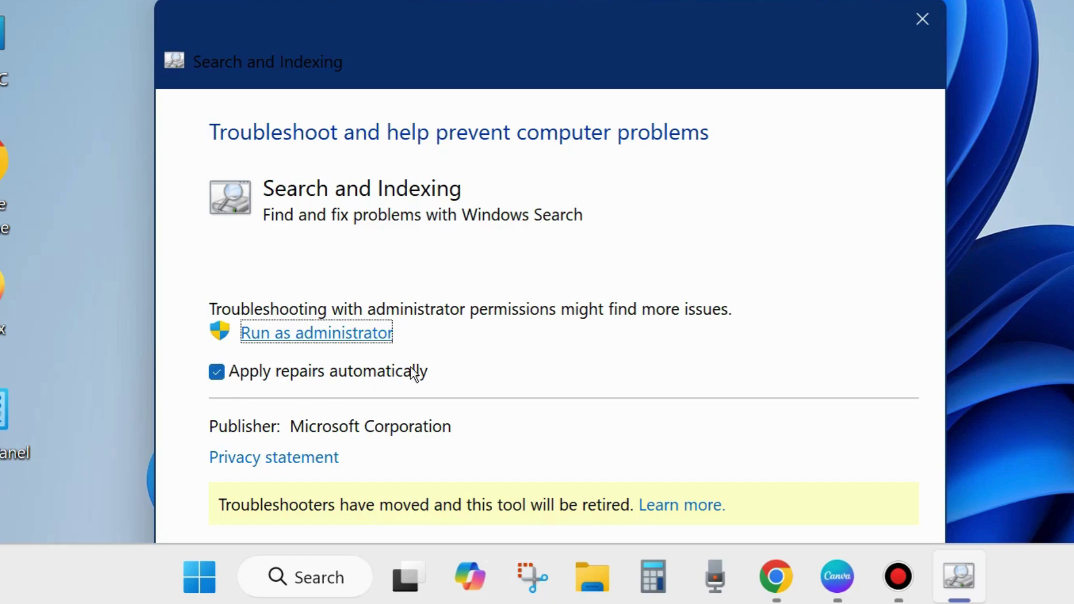
{"action": "left_click_drag", "start_coordinate": [607, 94], "coordinate": [565, 0]}
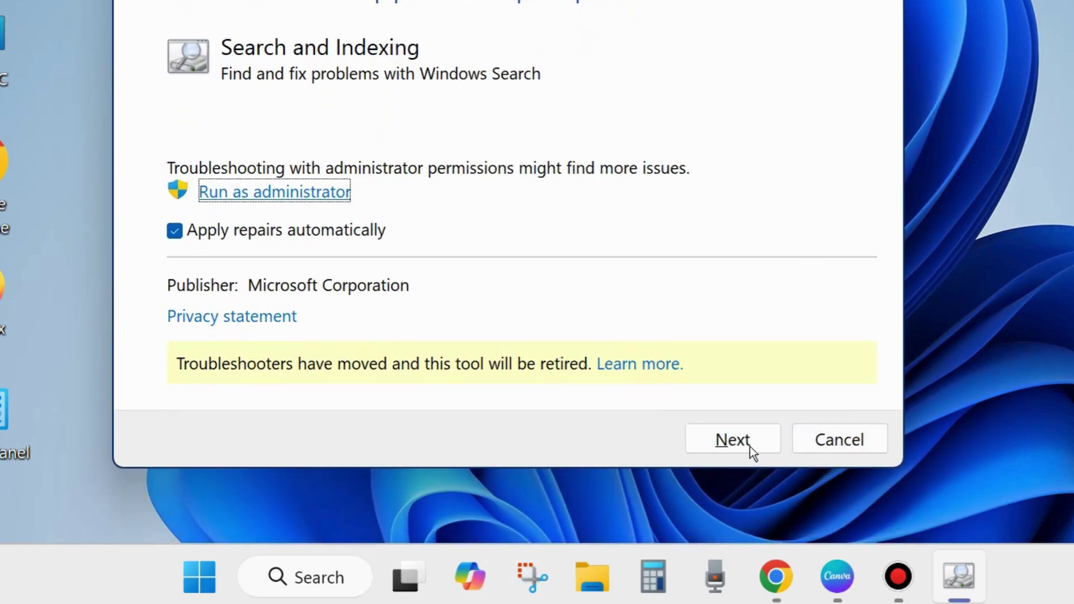
{"action": "left_click", "coordinate": [749, 446]}
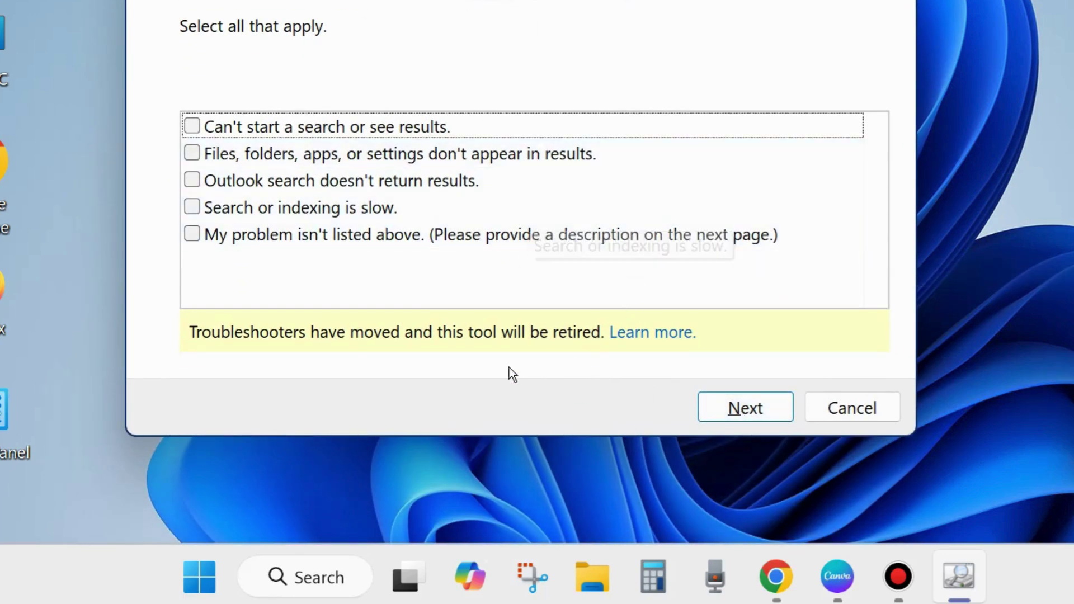
{"action": "key", "text": "Escape"}
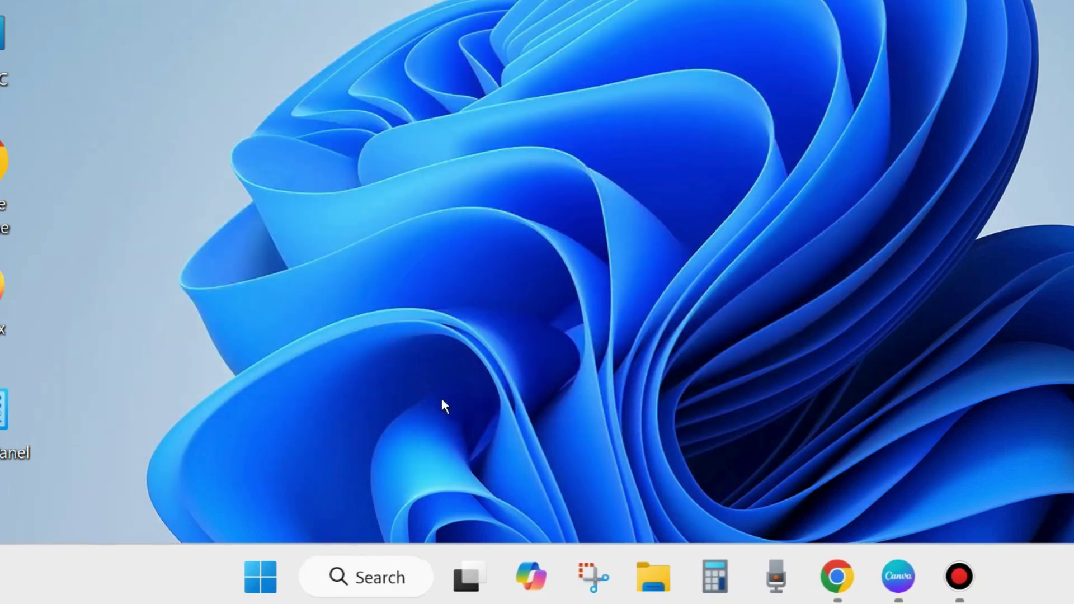
- Search for 'index option' and open Indexing Options, showing 6,665 items indexed
{"action": "left_click", "coordinate": [365, 568]}
{"action": "type", "text": "i"}
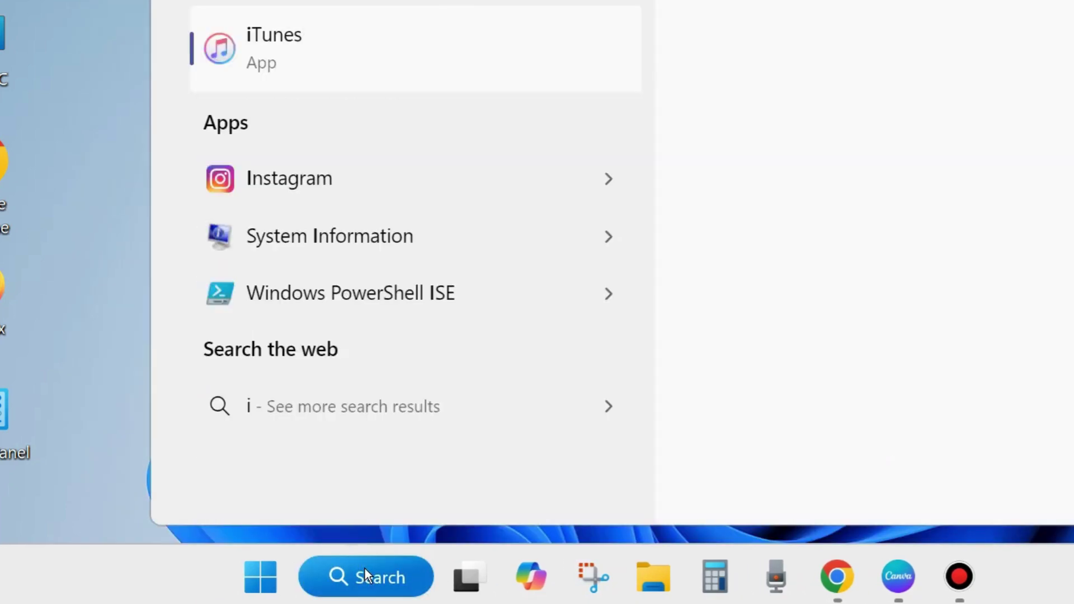
{"action": "type", "text": "ndex"}
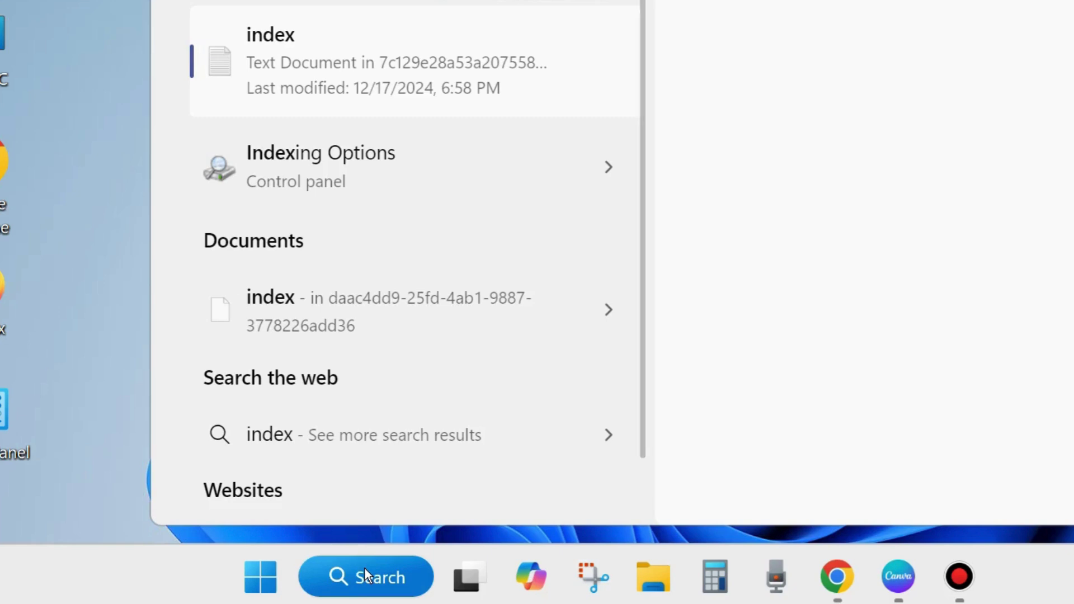
{"action": "type", "text": " option"}
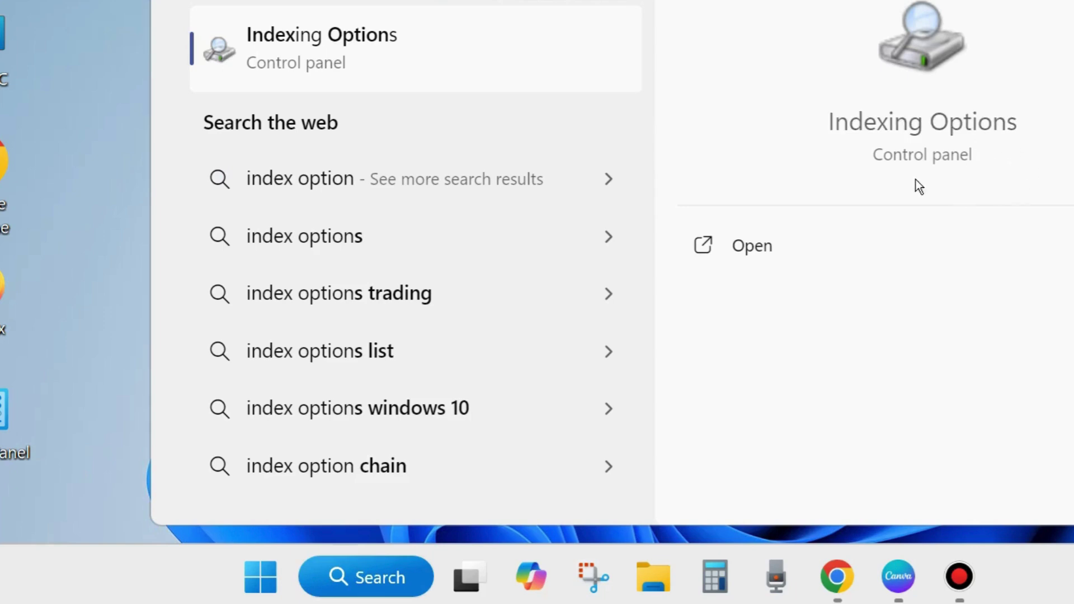
{"action": "left_click", "coordinate": [747, 247]}
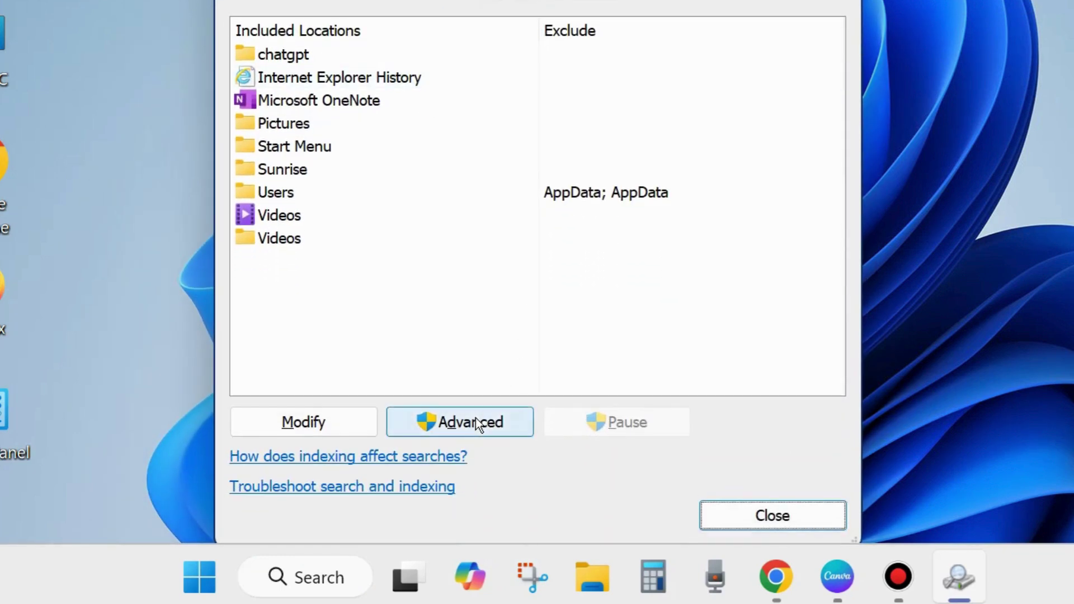
- Confirm Rebuild in Advanced indexing options, then close the Indexing Options window
{"action": "left_click", "coordinate": [472, 422]}
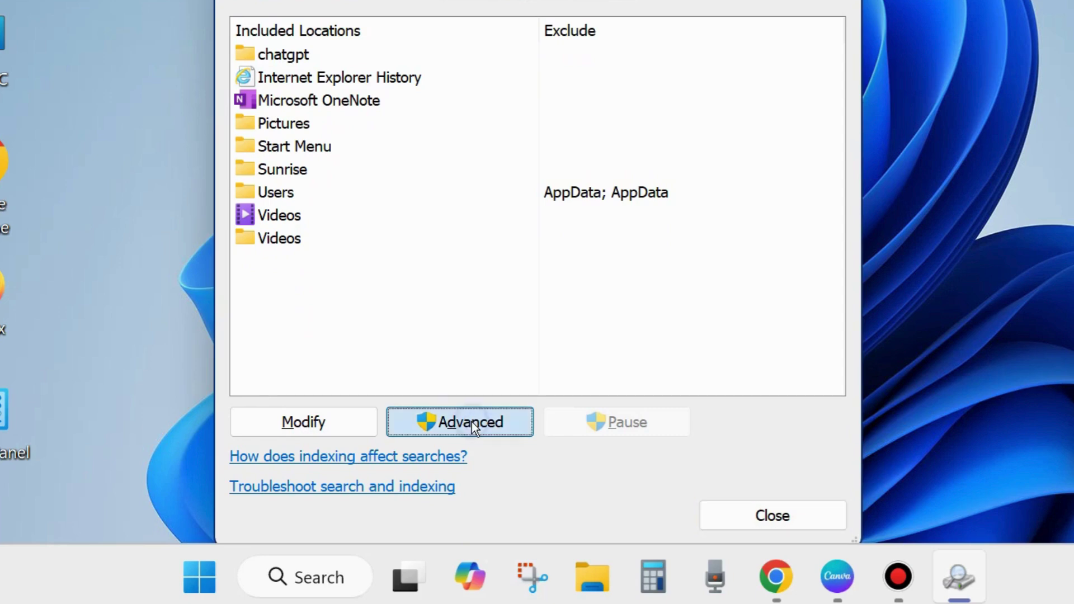
{"action": "left_click_drag", "start_coordinate": [545, 1], "coordinate": [566, 29]}
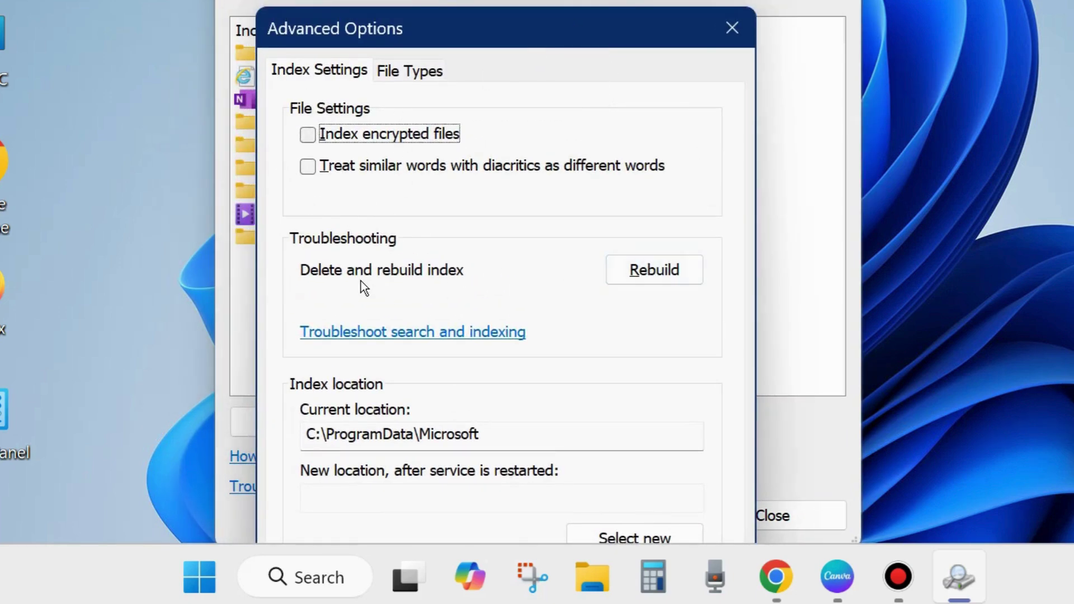
{"action": "left_click", "coordinate": [656, 268]}
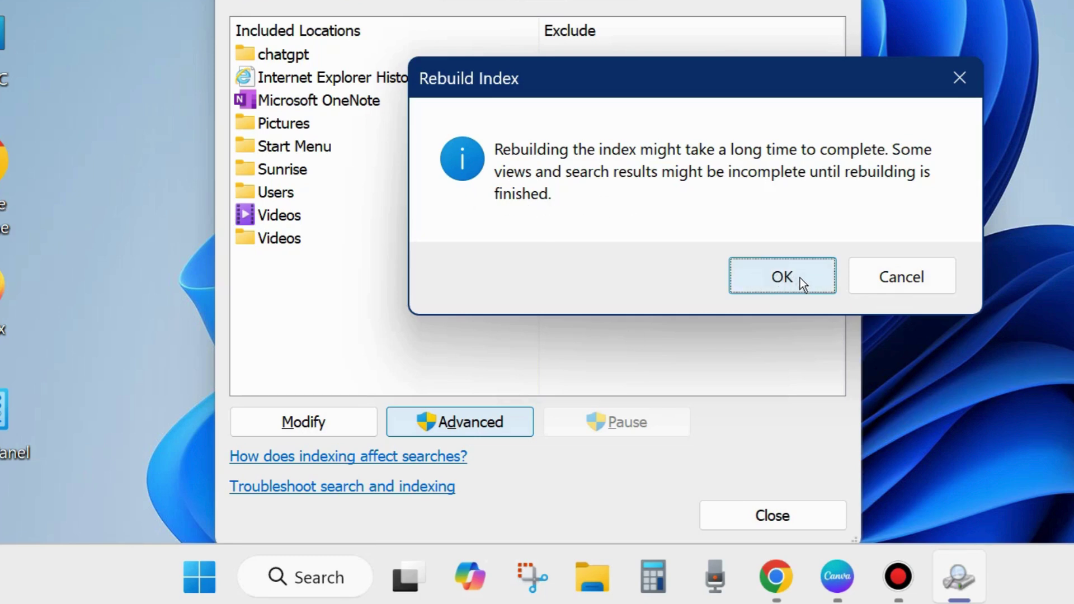
{"action": "left_click", "coordinate": [961, 76]}
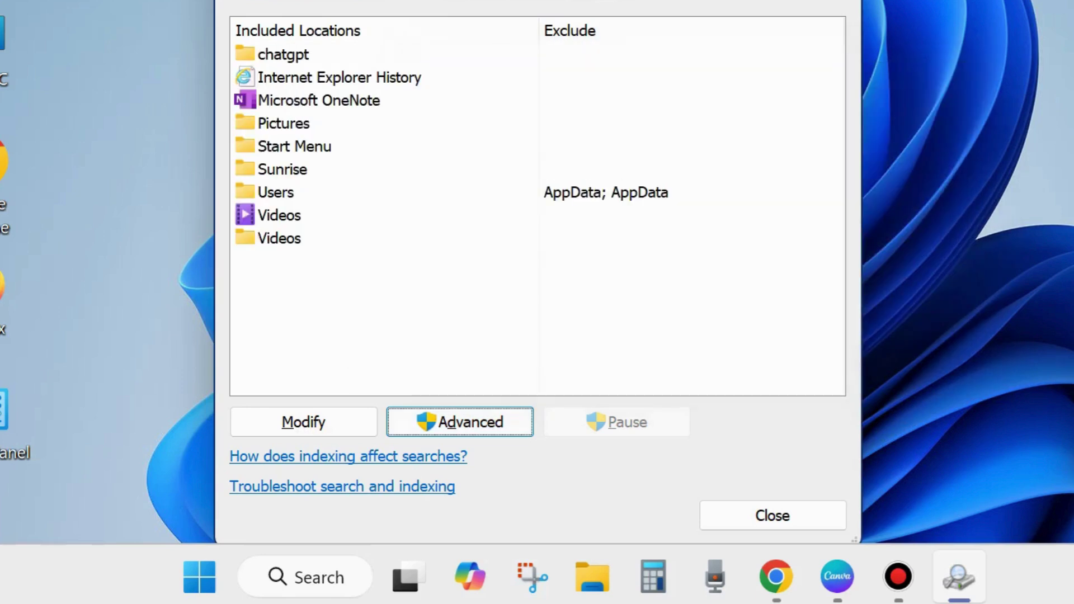
{"action": "key", "text": "Escape"}
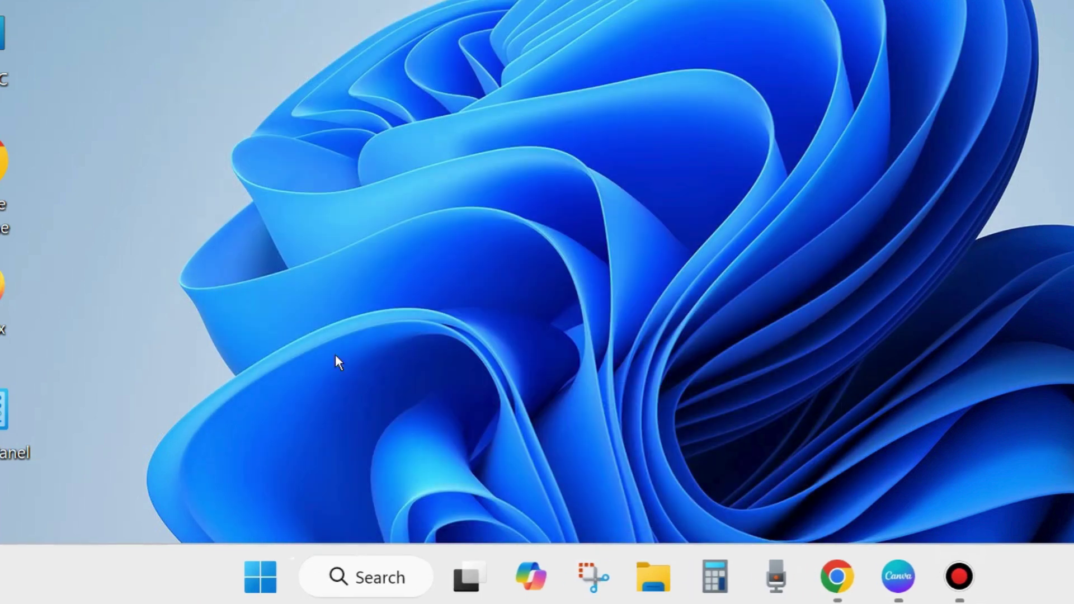
- Review Windows Update in Settings, showing a pending restart and a 6% download, then close it
{"action": "right_click", "coordinate": [257, 580]}
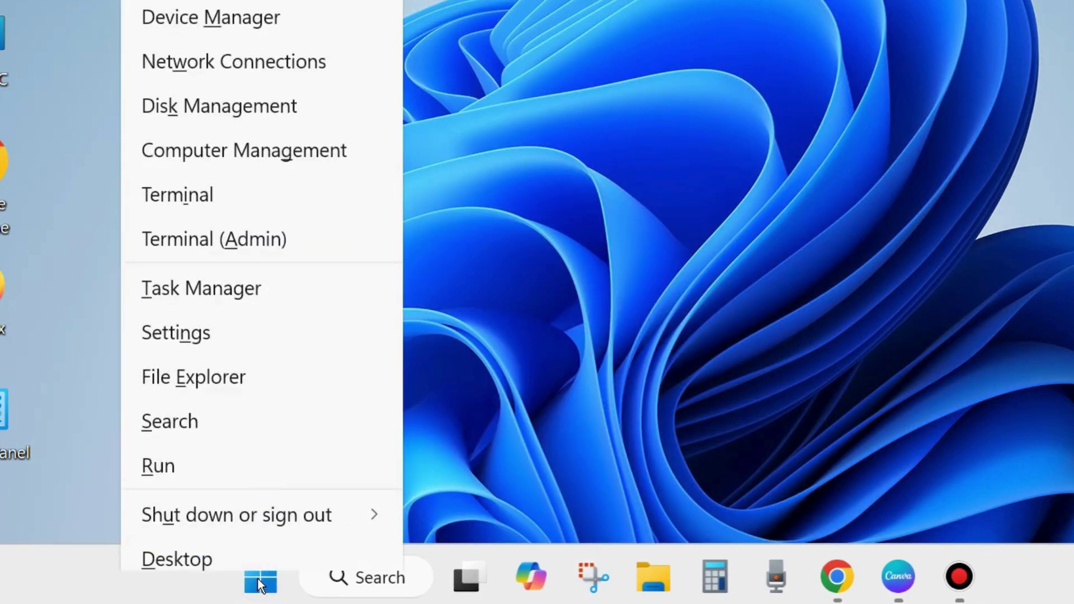
{"action": "left_click", "coordinate": [185, 321]}
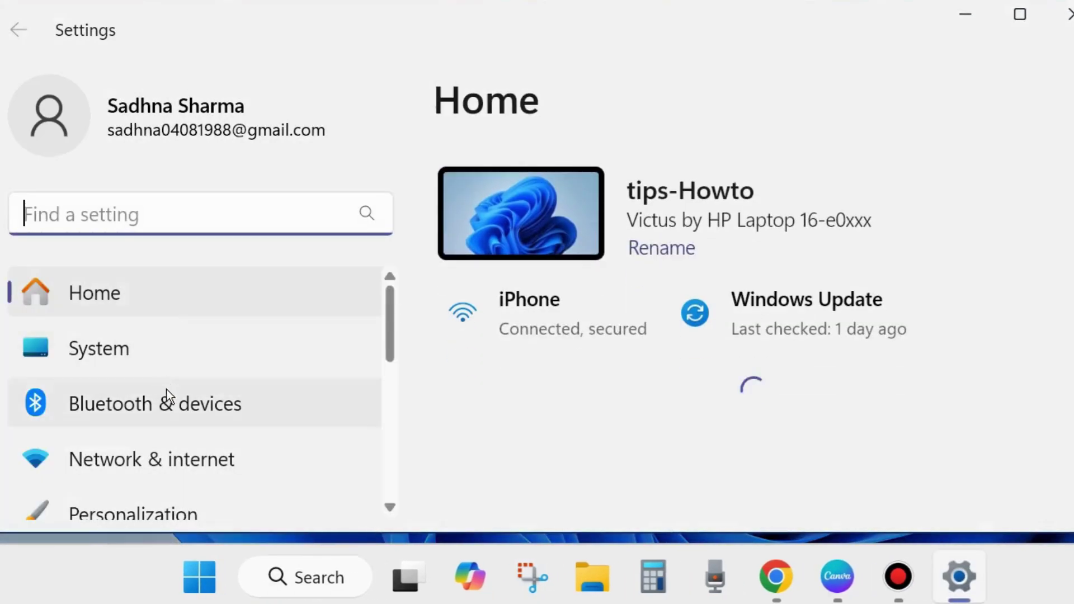
{"action": "scroll", "coordinate": [168, 390], "scroll_direction": "down", "scroll_amount": 3}
{"action": "scroll", "coordinate": [158, 434], "scroll_direction": "down", "scroll_amount": 2}
{"action": "scroll", "coordinate": [159, 442], "scroll_direction": "down", "scroll_amount": 2}
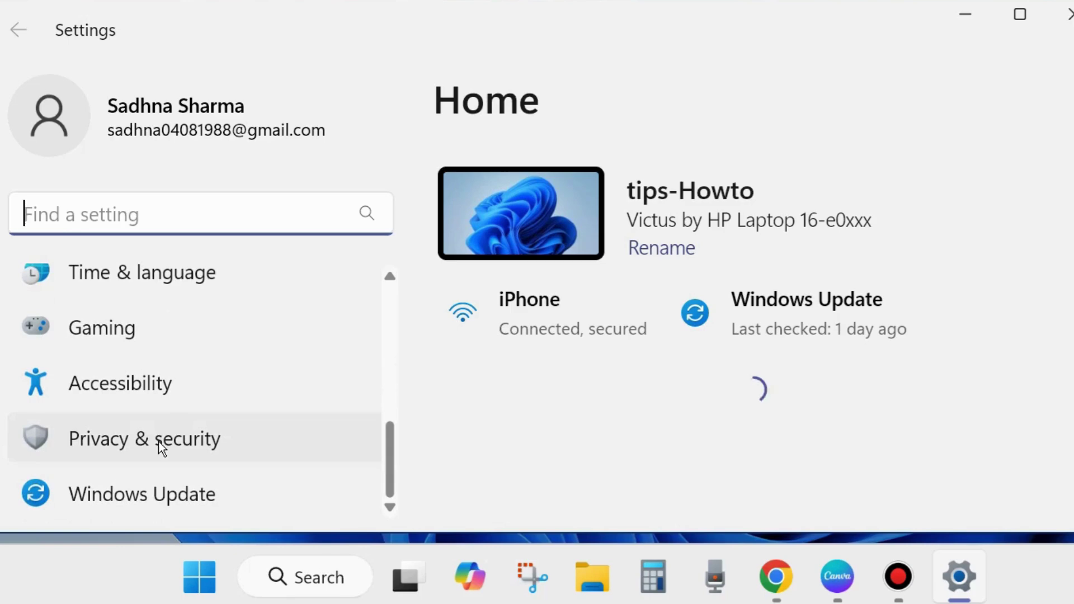
{"action": "left_click", "coordinate": [123, 496]}
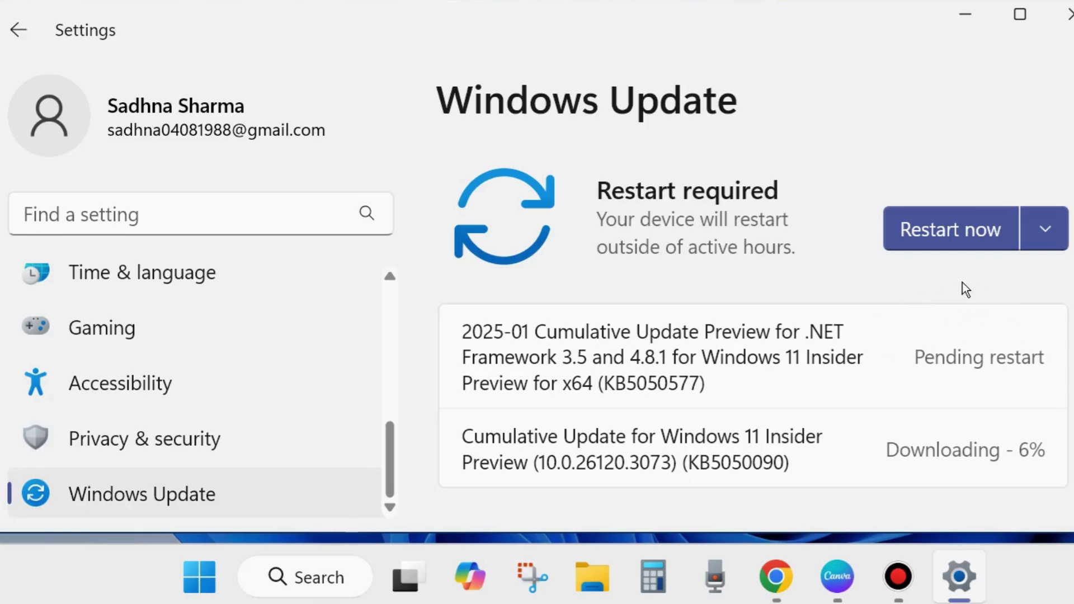
{"action": "scroll", "coordinate": [957, 294], "scroll_direction": "down", "scroll_amount": 3}
{"action": "scroll", "coordinate": [924, 336], "scroll_direction": "up", "scroll_amount": 3}
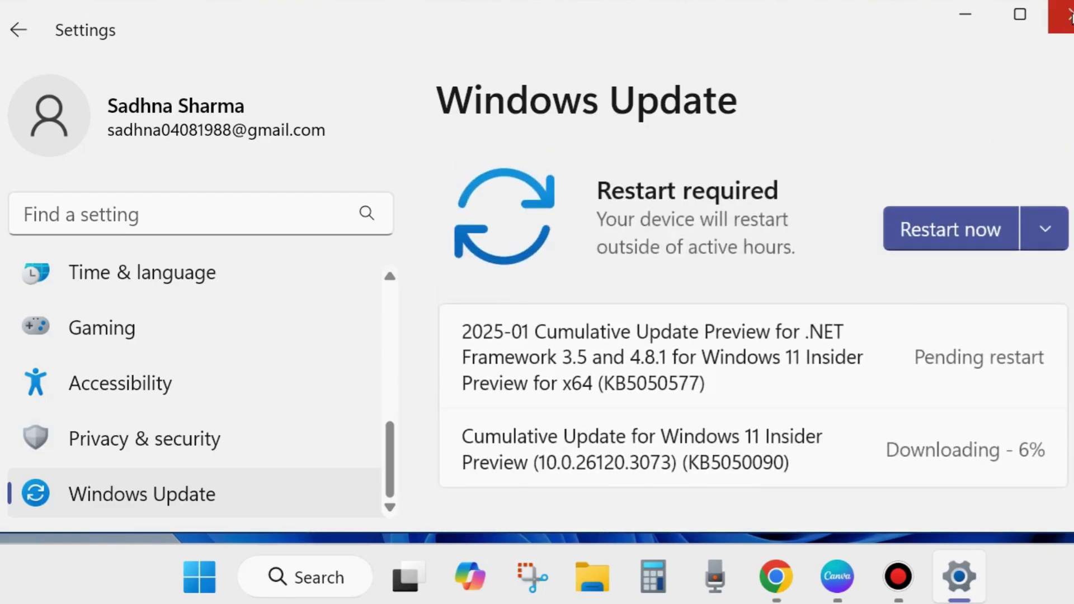
{"action": "left_click", "coordinate": [1068, 15]}
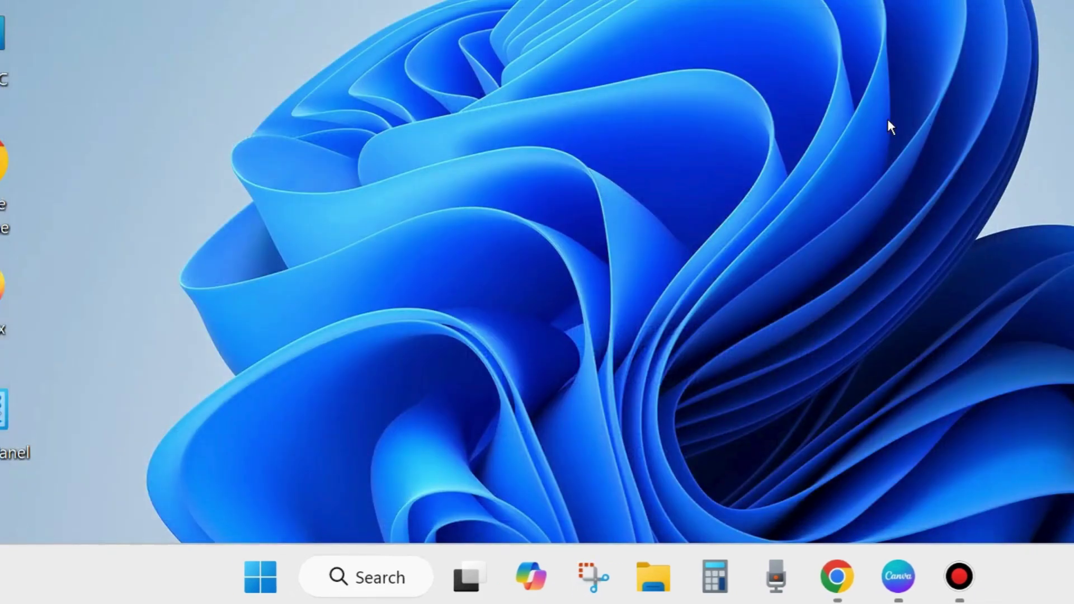
- Launch an elevated Command Prompt from Windows search using cmd
{"action": "left_click", "coordinate": [377, 577]}
{"action": "type", "text": "cm"}
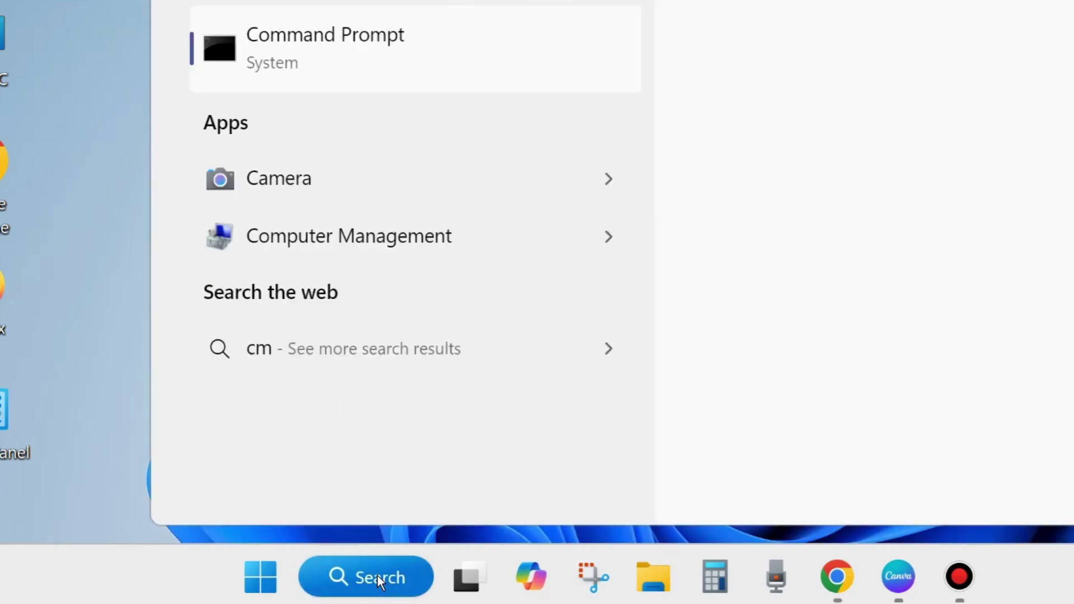
{"action": "type", "text": "d"}
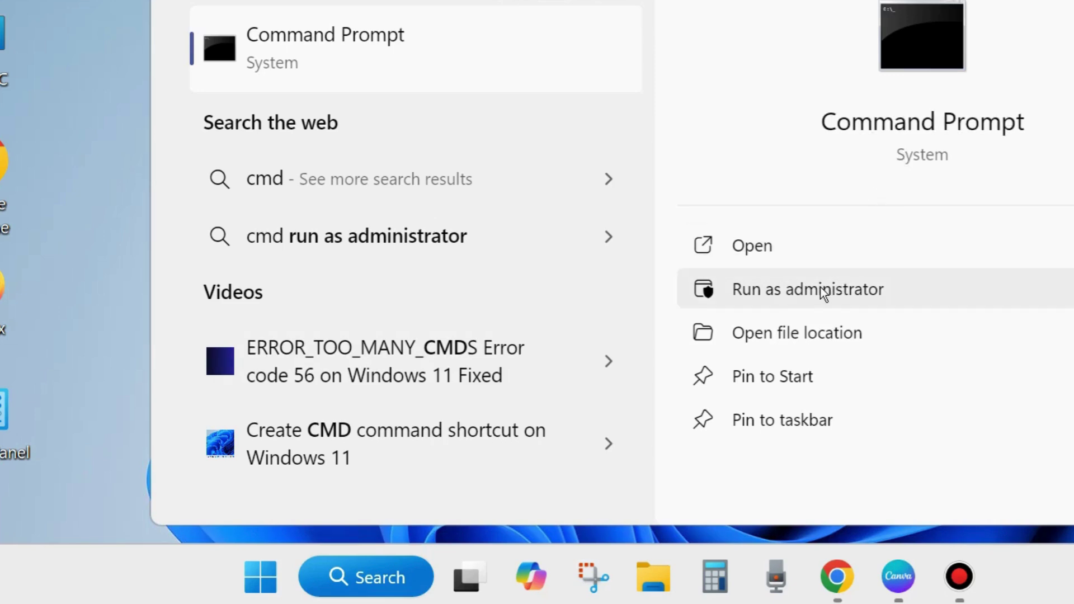
{"action": "key", "text": "Escape"}
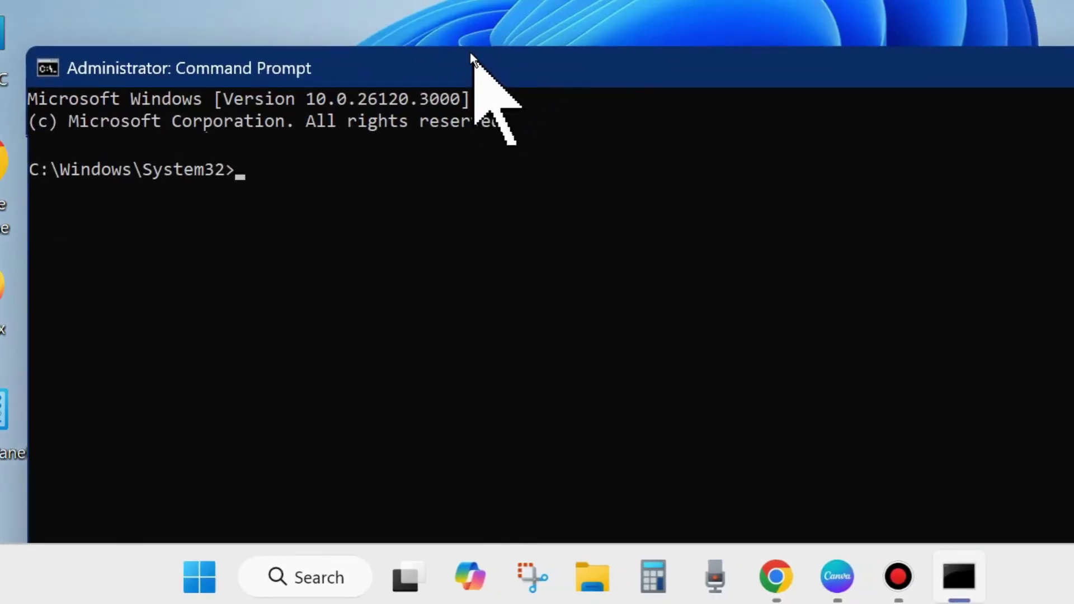
- Arrange Command Prompt and the notes, then select the scanhealth, checkhealth and restorehealth DISM lines
{"action": "left_click_drag", "start_coordinate": [486, 49], "coordinate": [465, 31]}
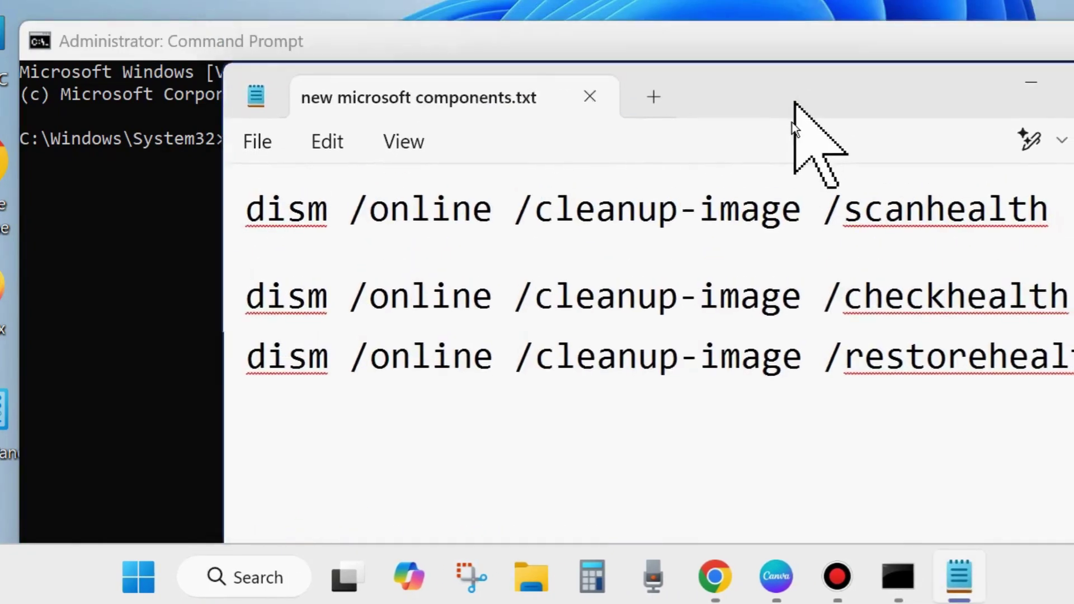
{"action": "left_click_drag", "start_coordinate": [793, 122], "coordinate": [741, 202]}
{"action": "triple_click", "coordinate": [183, 319]}
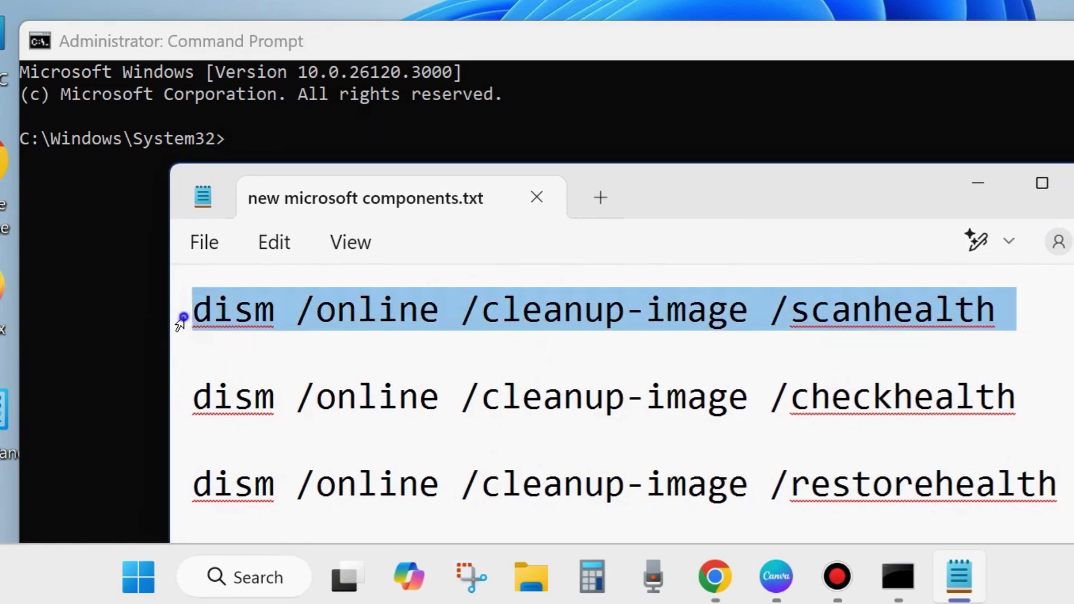
{"action": "left_click", "coordinate": [175, 401]}
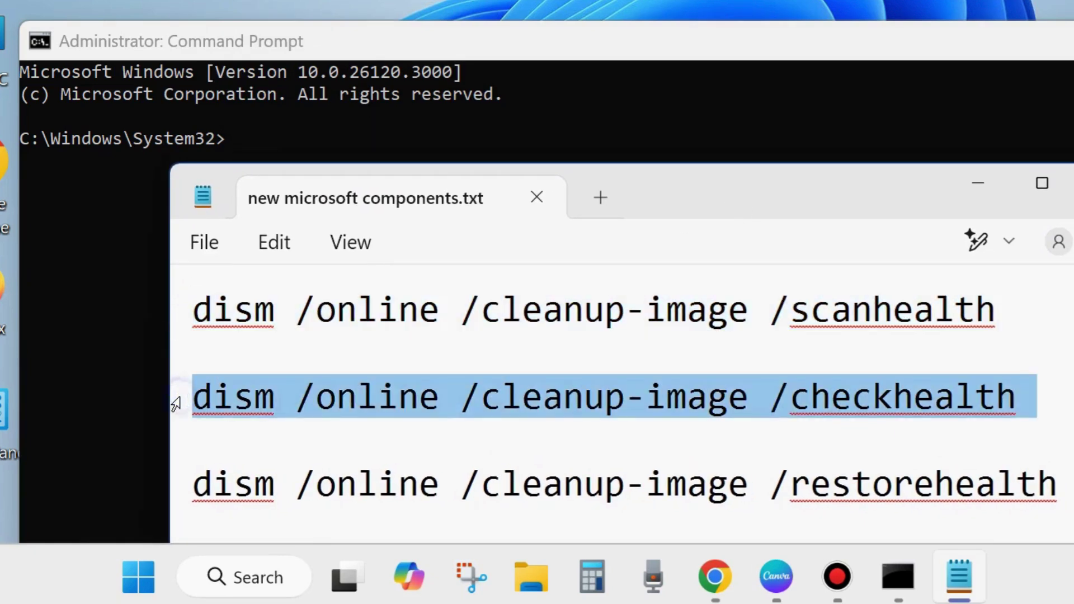
{"action": "left_click", "coordinate": [176, 490]}
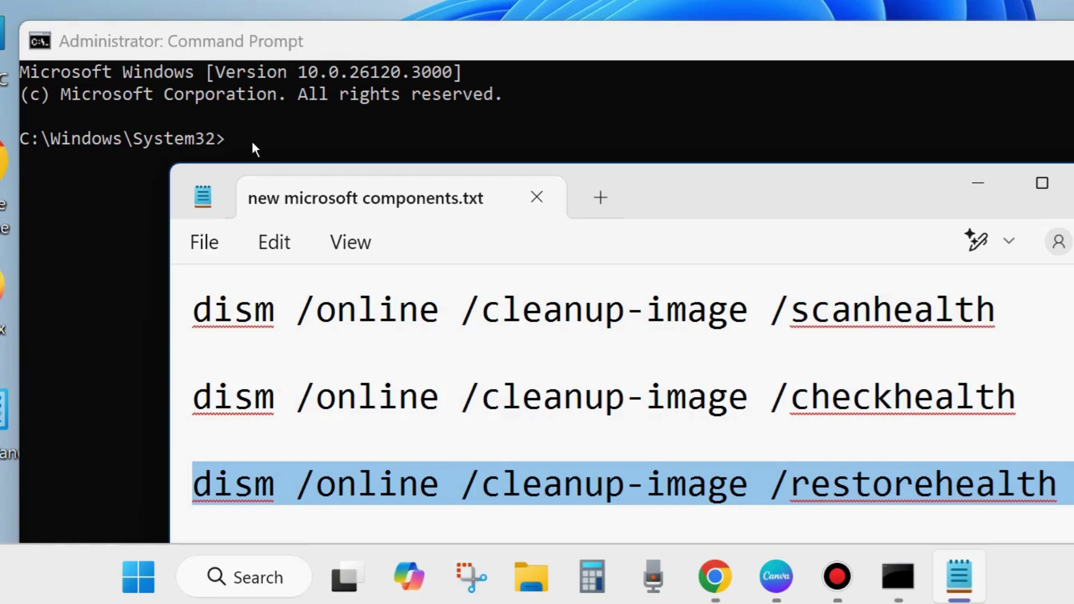
{"action": "left_click_drag", "start_coordinate": [867, 181], "coordinate": [756, 145]}
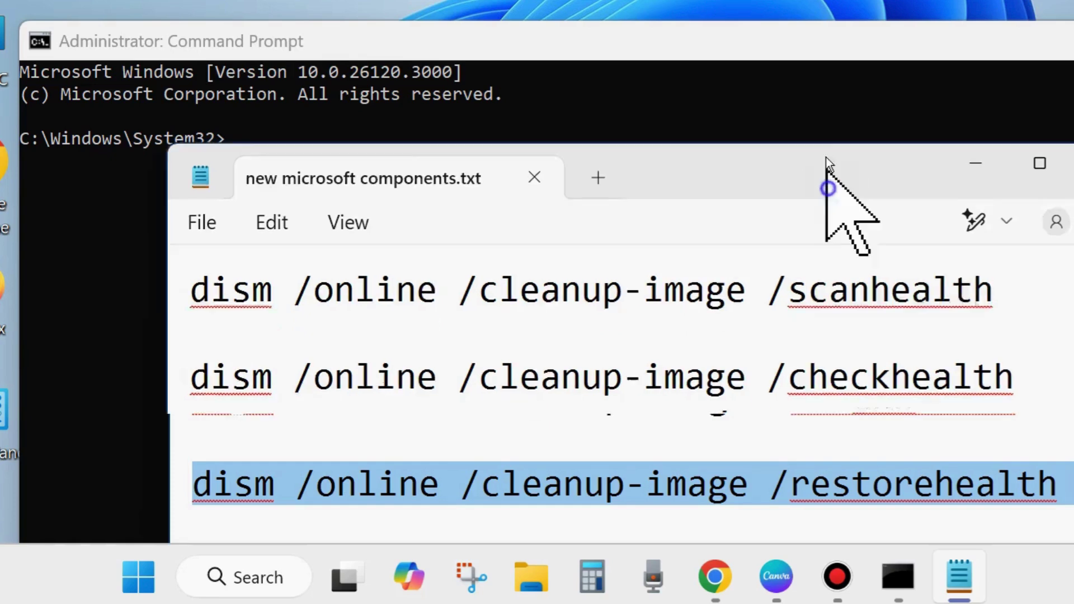
{"action": "left_click", "coordinate": [581, 375]}
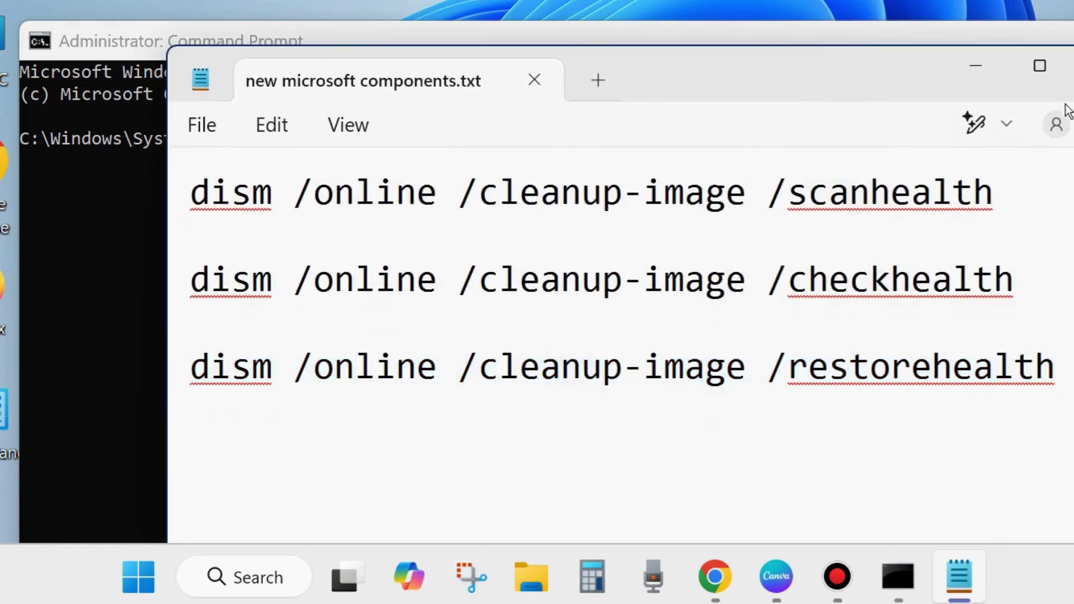
- Close the notes, enter sfc /scannow at the elevated prompt, and show the desktop
{"action": "key", "text": "alt+F4"}
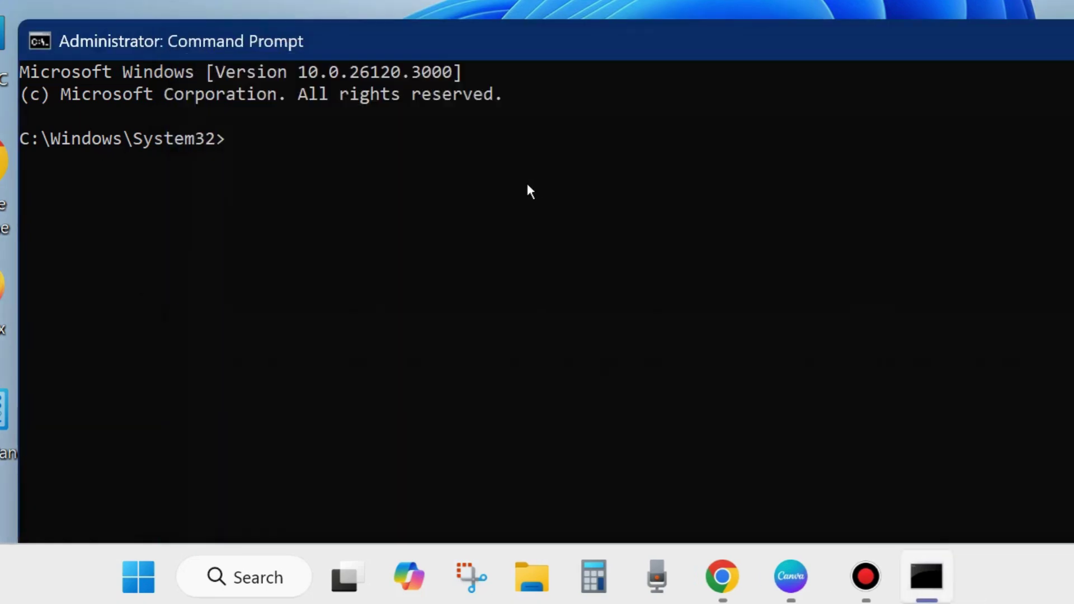
{"action": "type", "text": "sfc "}
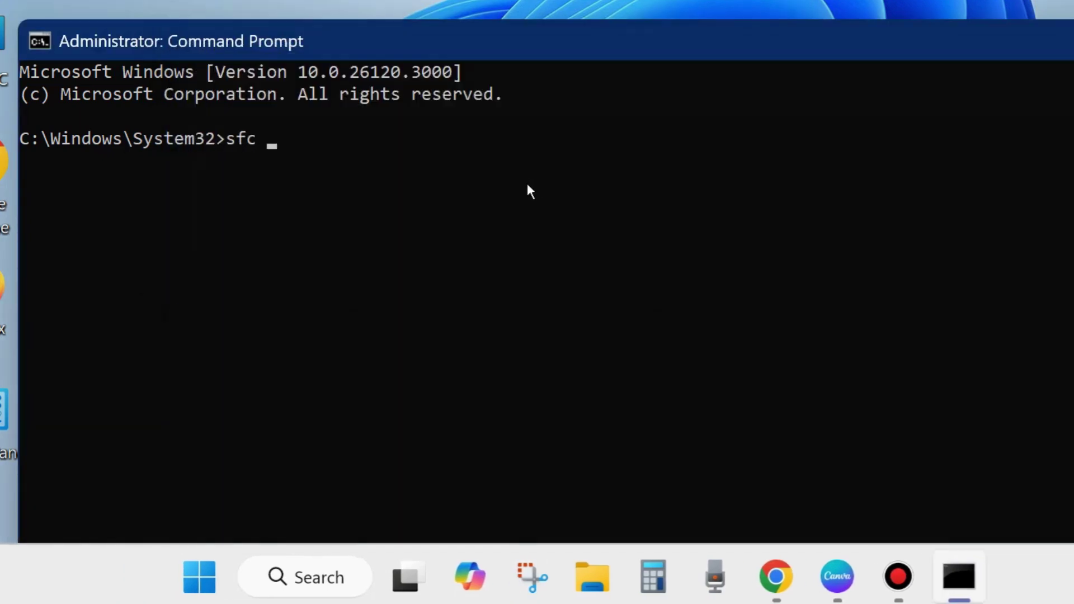
{"action": "type", "text": "/sc"}
{"action": "type", "text": "annow"}
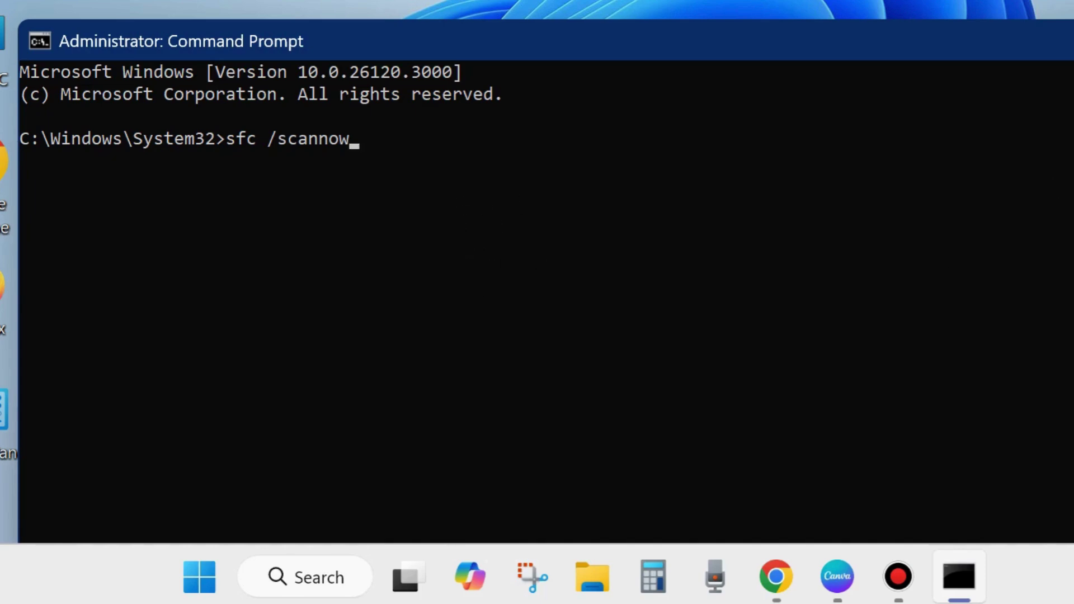
{"action": "key", "text": "super+d"}
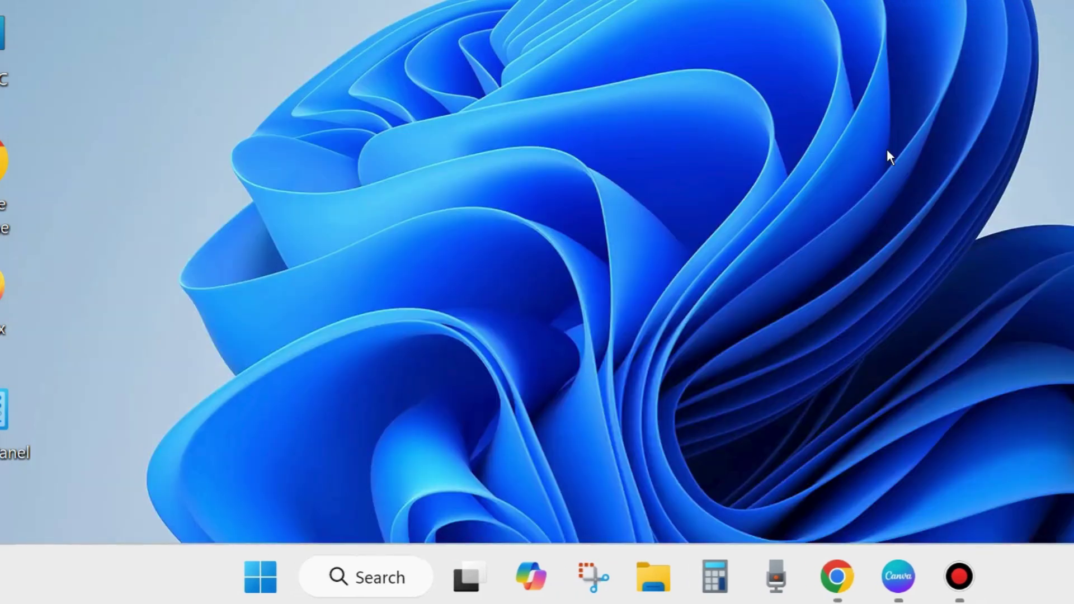
- Restart Windows from the Start button's right-click power menu
{"action": "right_click", "coordinate": [262, 583]}
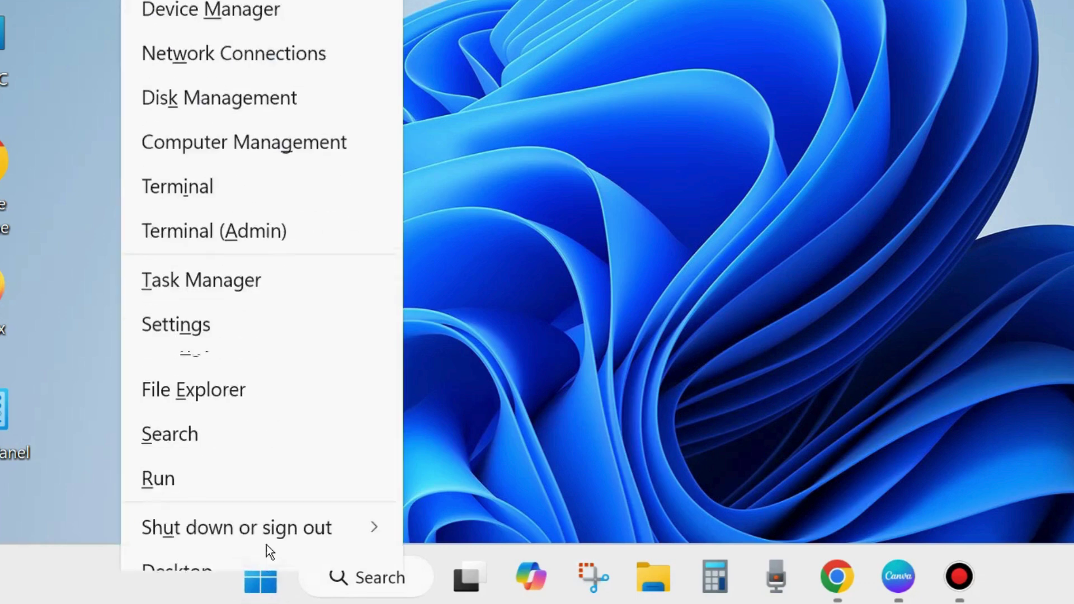
{"action": "mouse_move", "coordinate": [237, 501]}
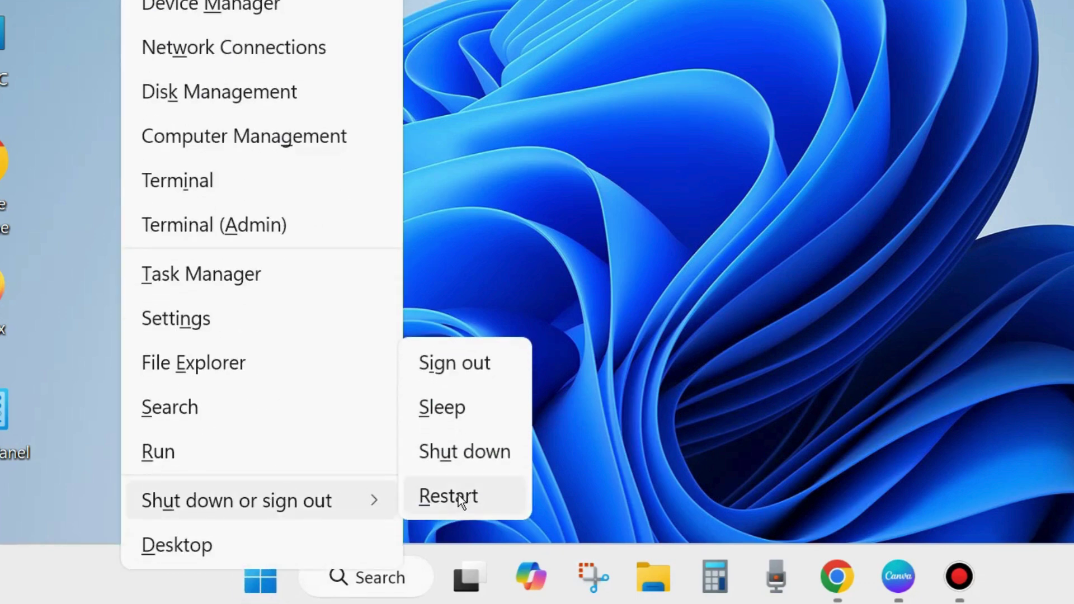
{"action": "left_click", "coordinate": [772, 266]}
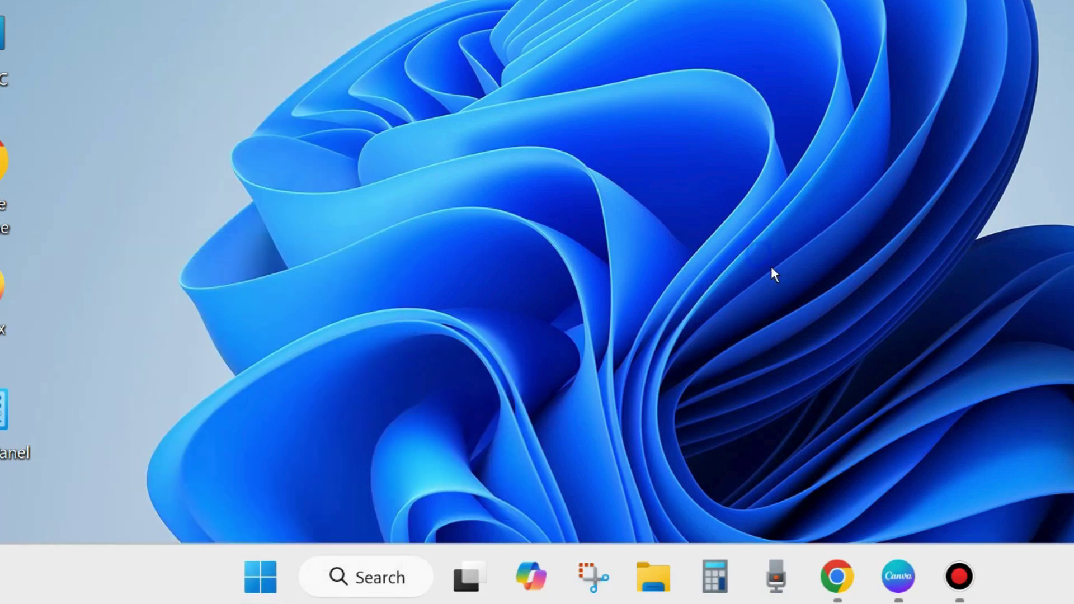